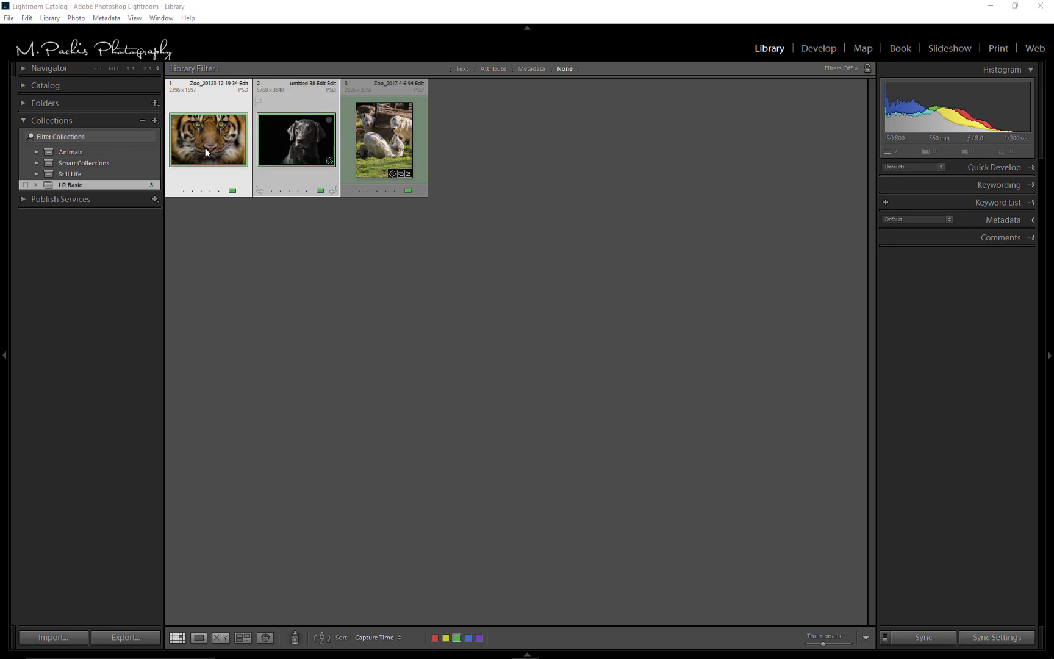
Open the export settings for the two selected photos and keep Hard Drive as the export destination.
left_click(9, 18)
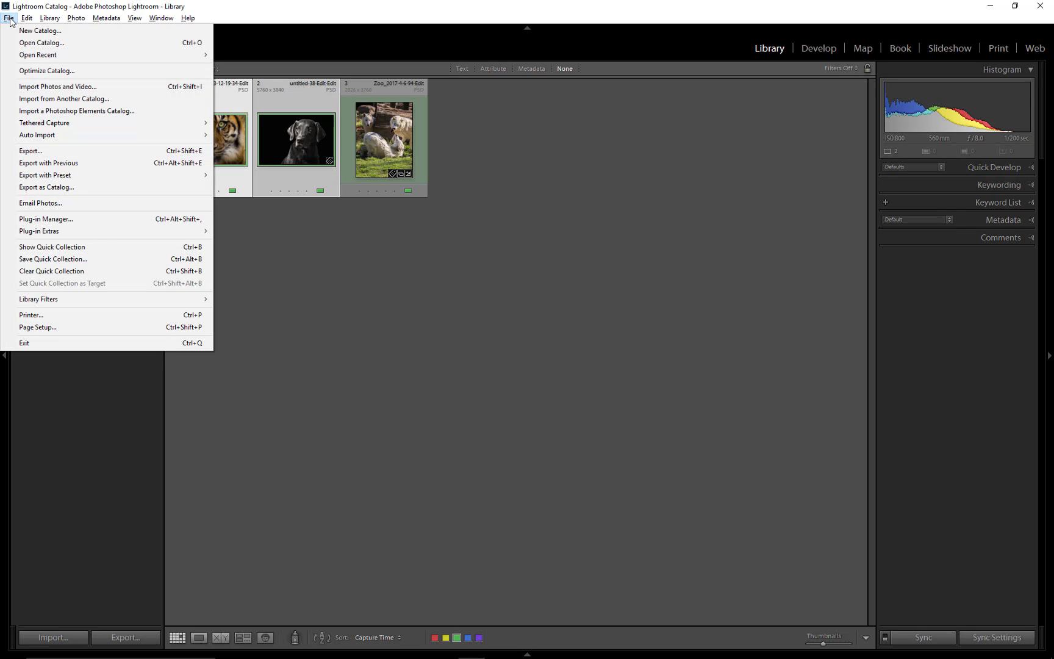
left_click(58, 151)
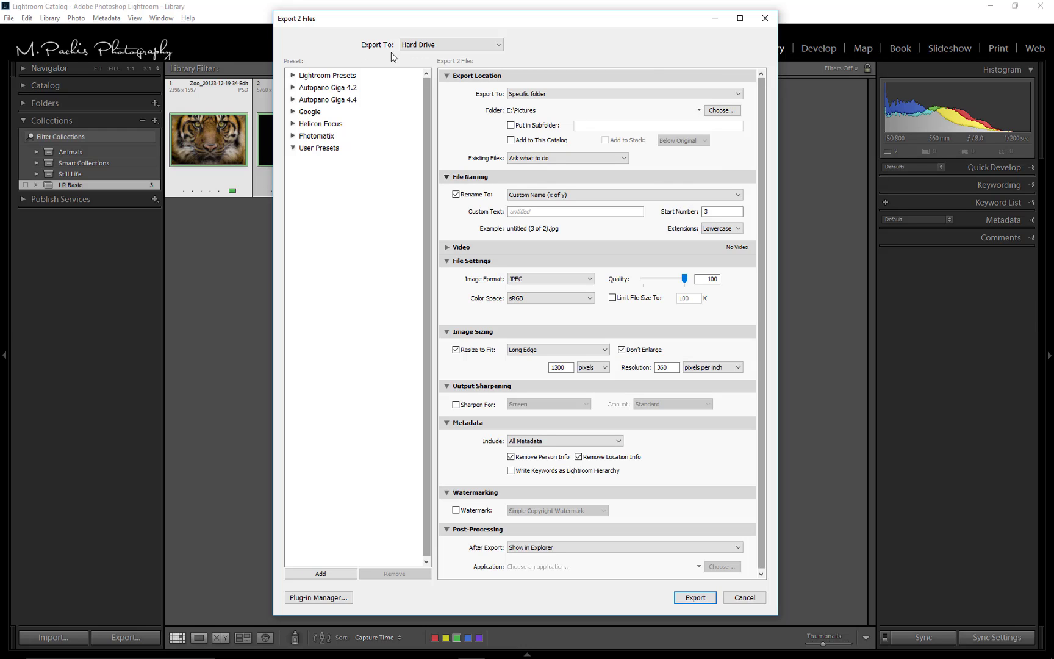
left_click(497, 46)
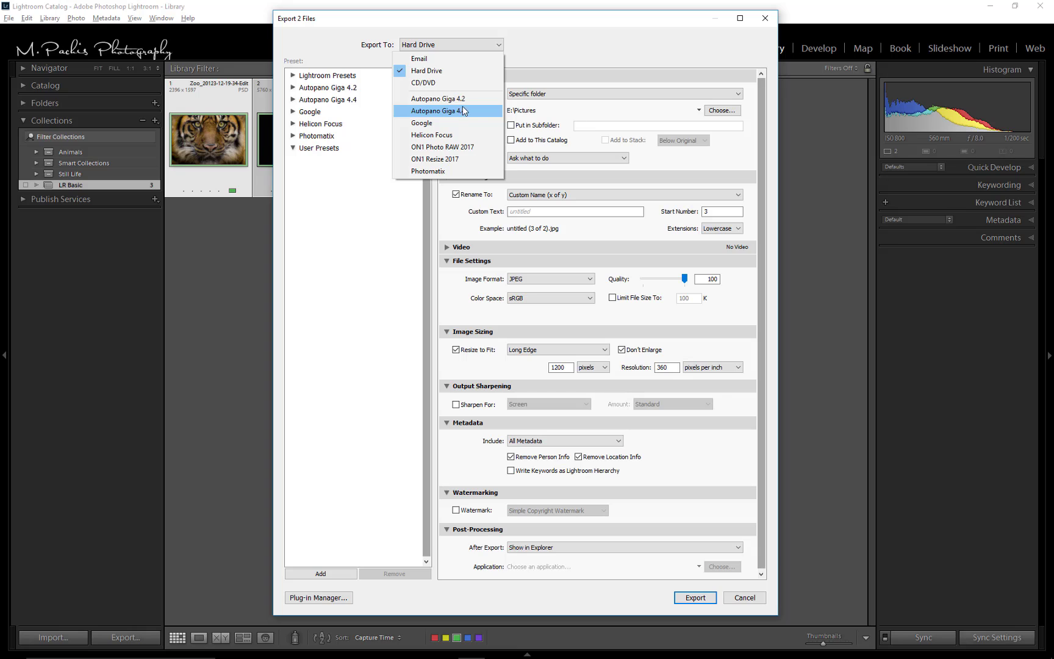
left_click(460, 70)
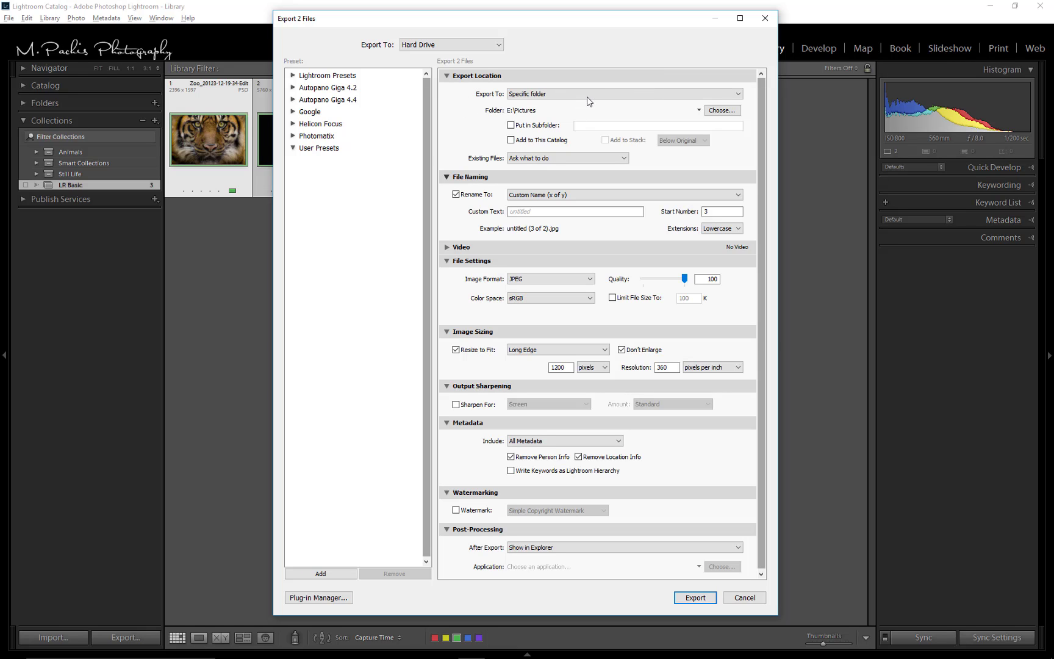
Put the exported files in a subfolder named mcc_june, keeping the Pictures folder and the Ask what to do option for existing files.
left_click(729, 110)
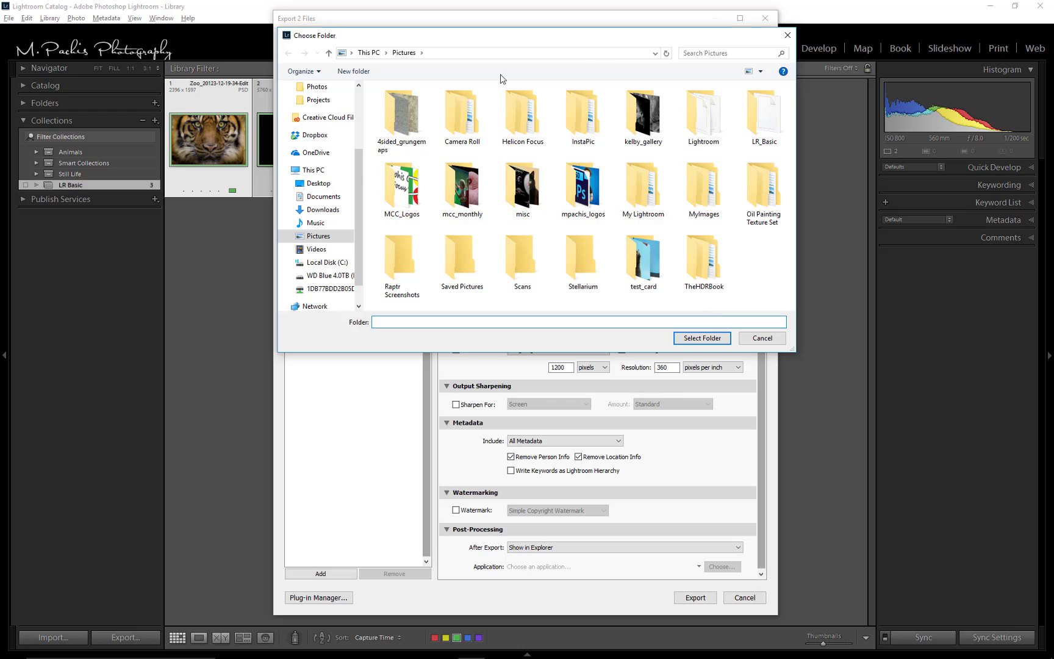
left_click(762, 338)
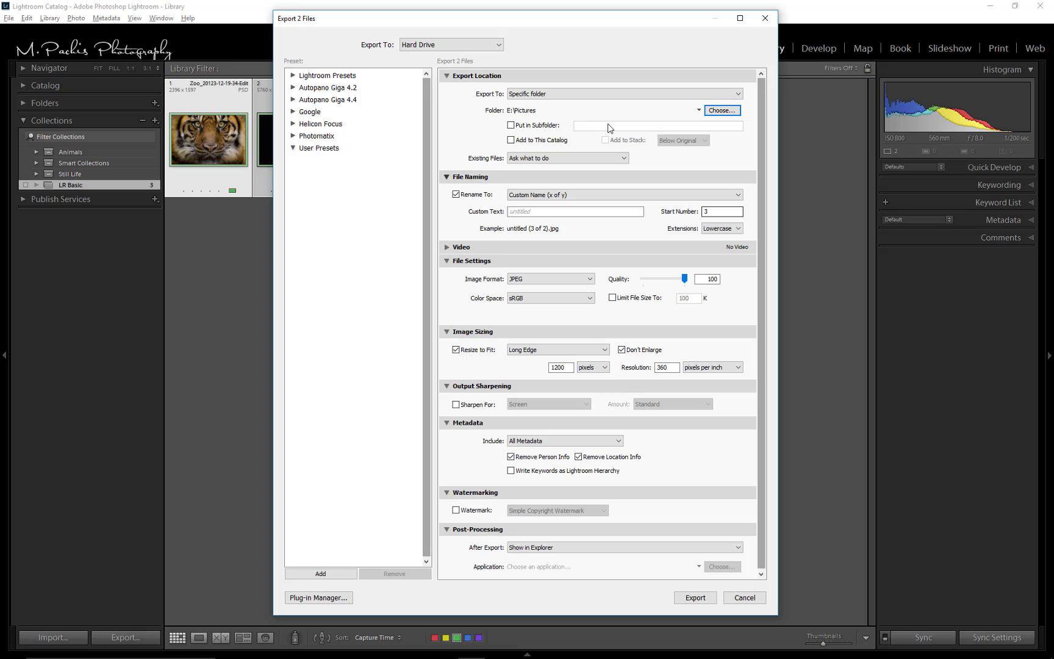
left_click(511, 125)
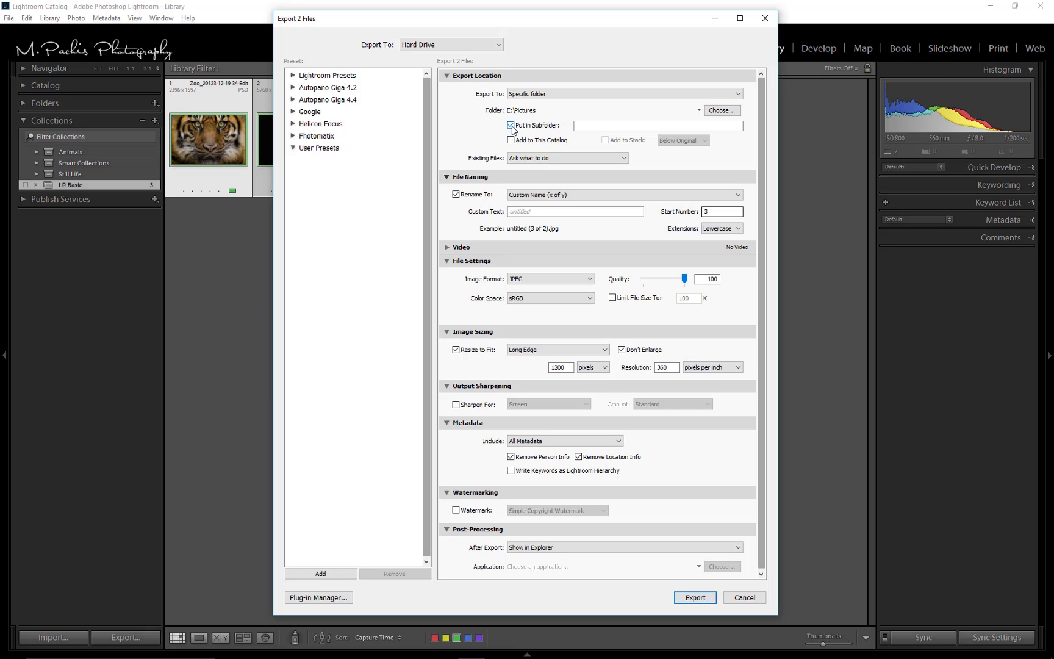
left_click(575, 127)
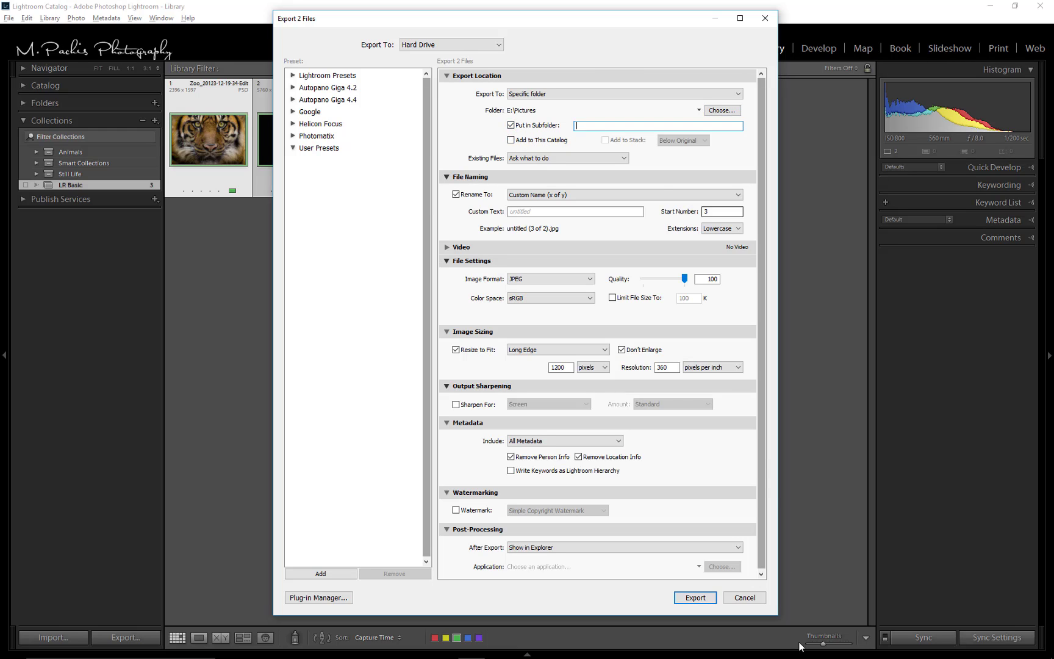
type("mcc_h")
key("BackSpace")
type("jul")
key("BackSpace")
type("ne")
left_click(624, 159)
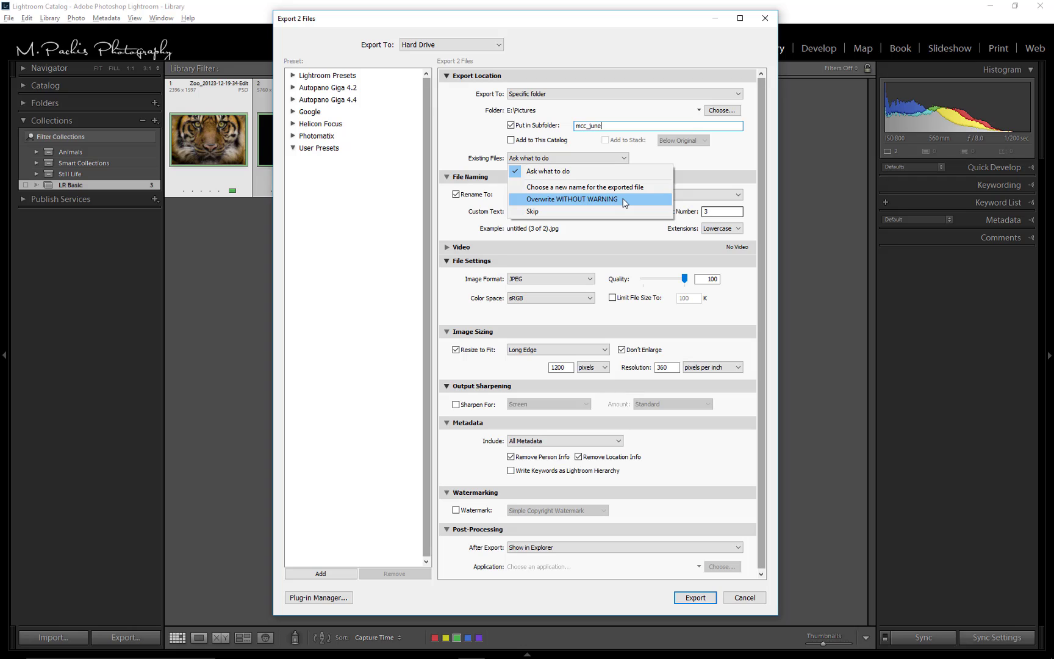
left_click(642, 159)
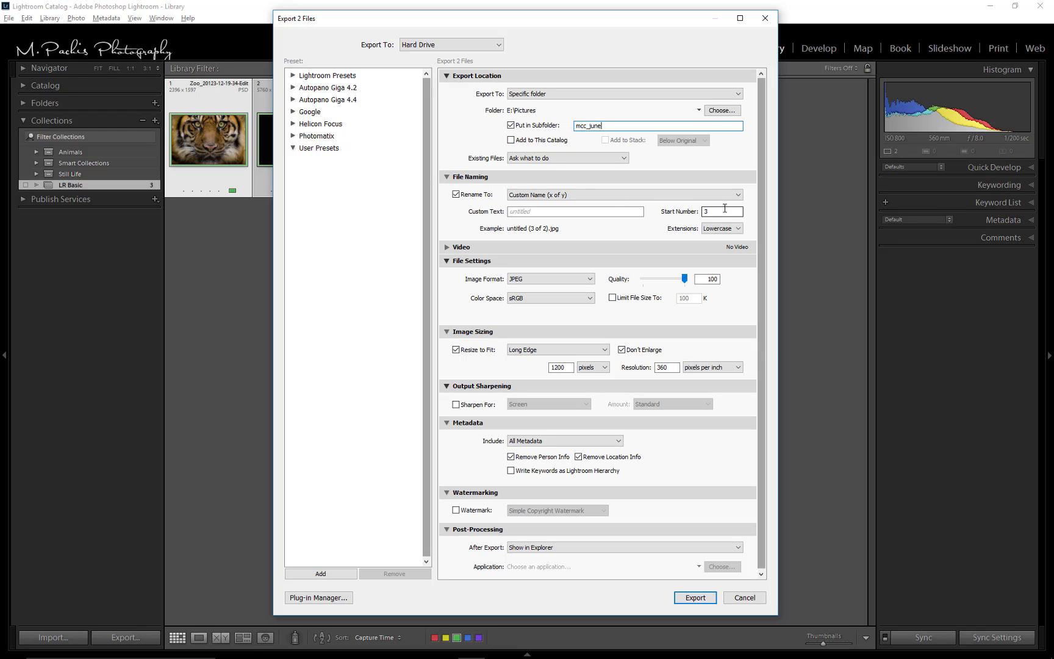
Rename the exported files using Custom Name (x of y) with the custom text mcc_june and start number 1.
left_click(739, 194)
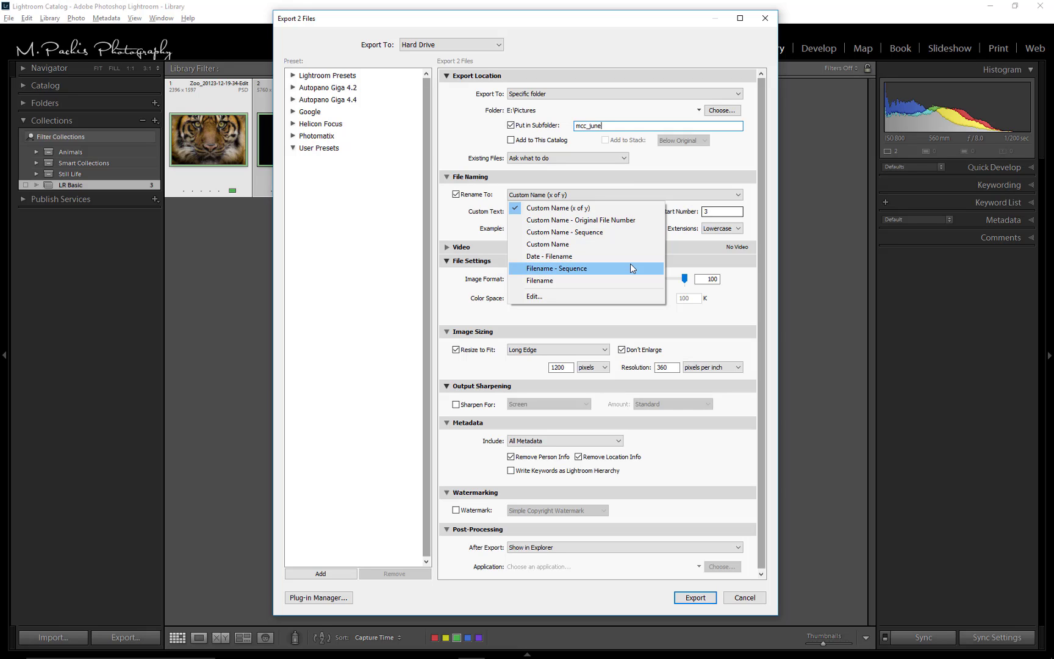
left_click(582, 209)
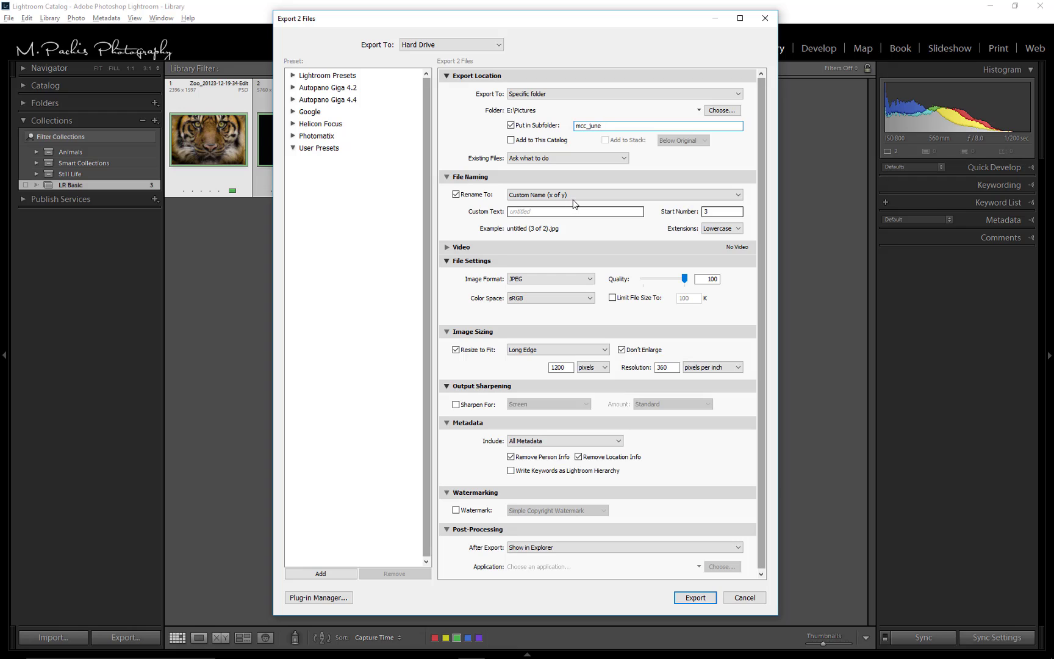
left_click(522, 208)
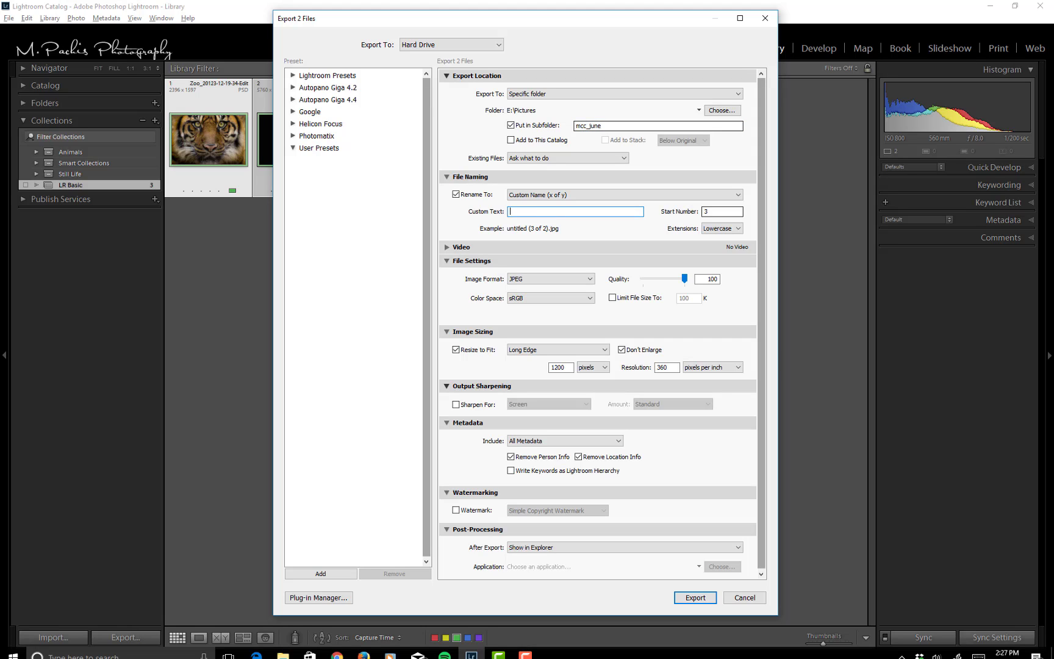
type("m")
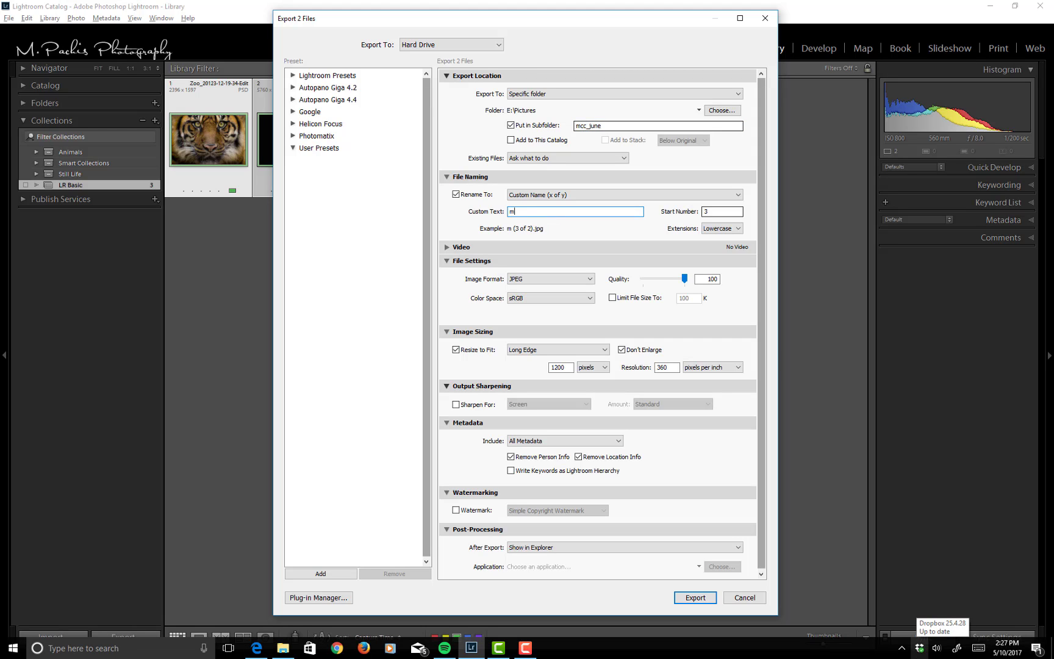
type("cc_june")
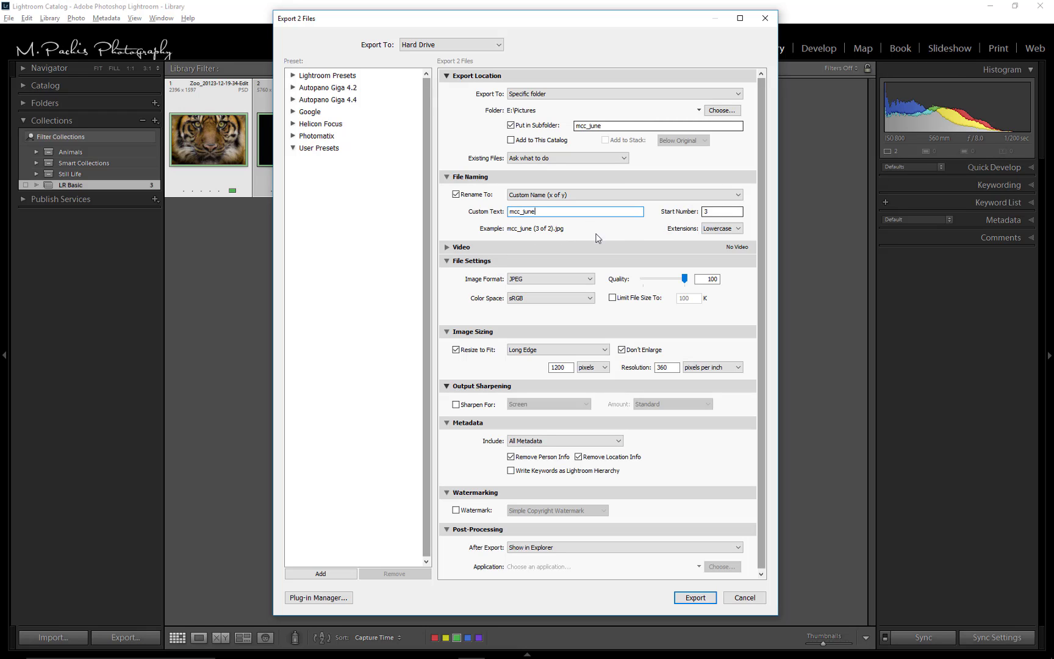
left_click(708, 211)
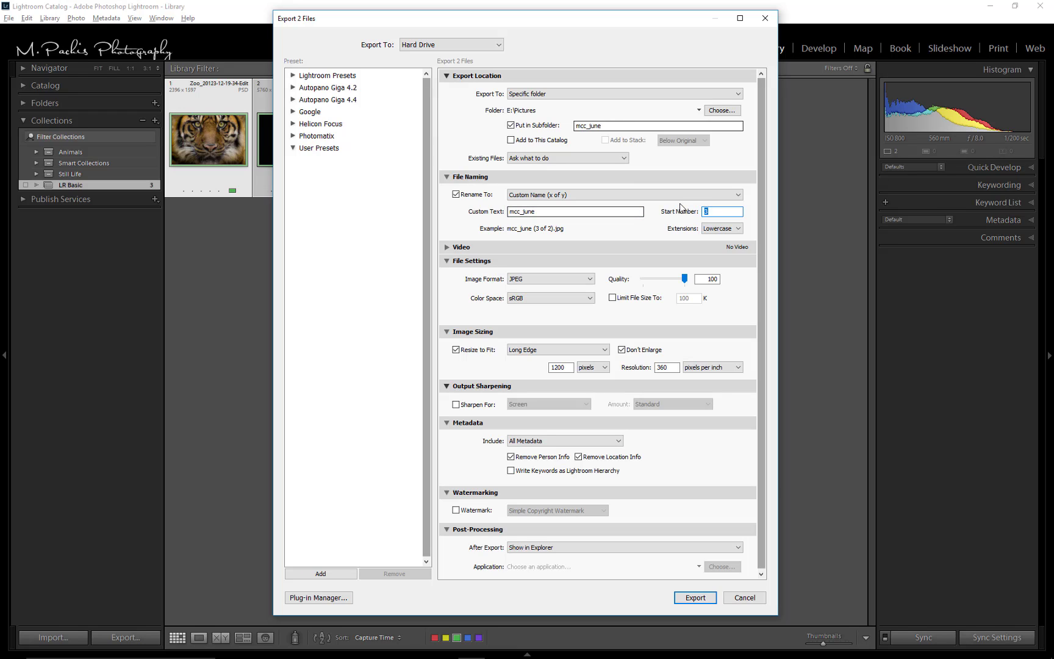
type("1")
left_click_drag(759, 337, 758, 361)
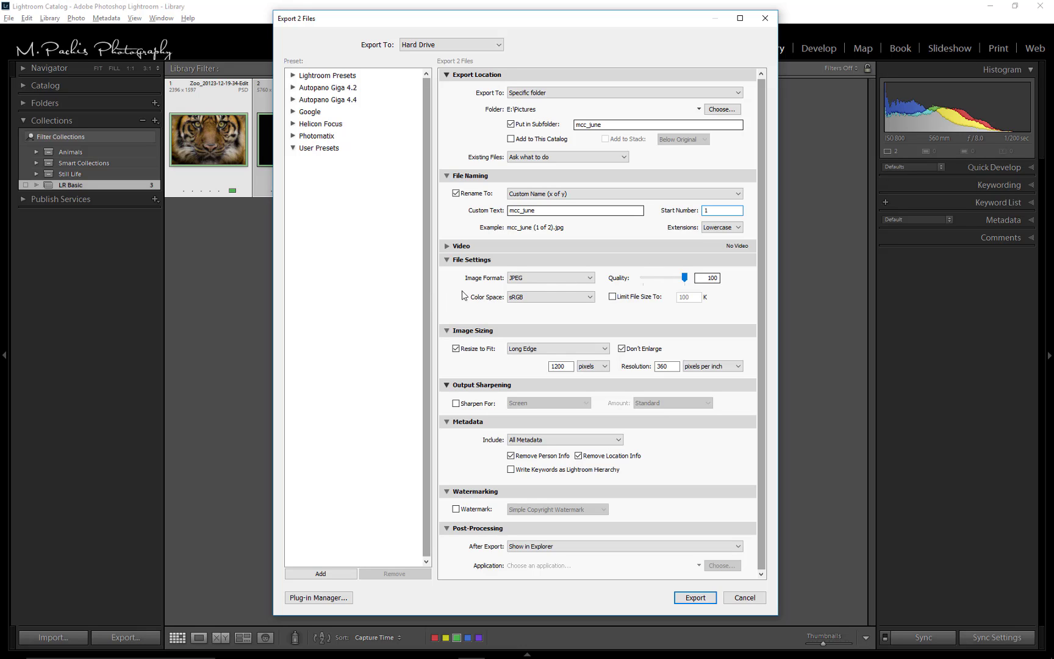
Try the AdobeRGB (1998) color space and the file size limit, restoring sRGB and no size limit.
left_click(590, 297)
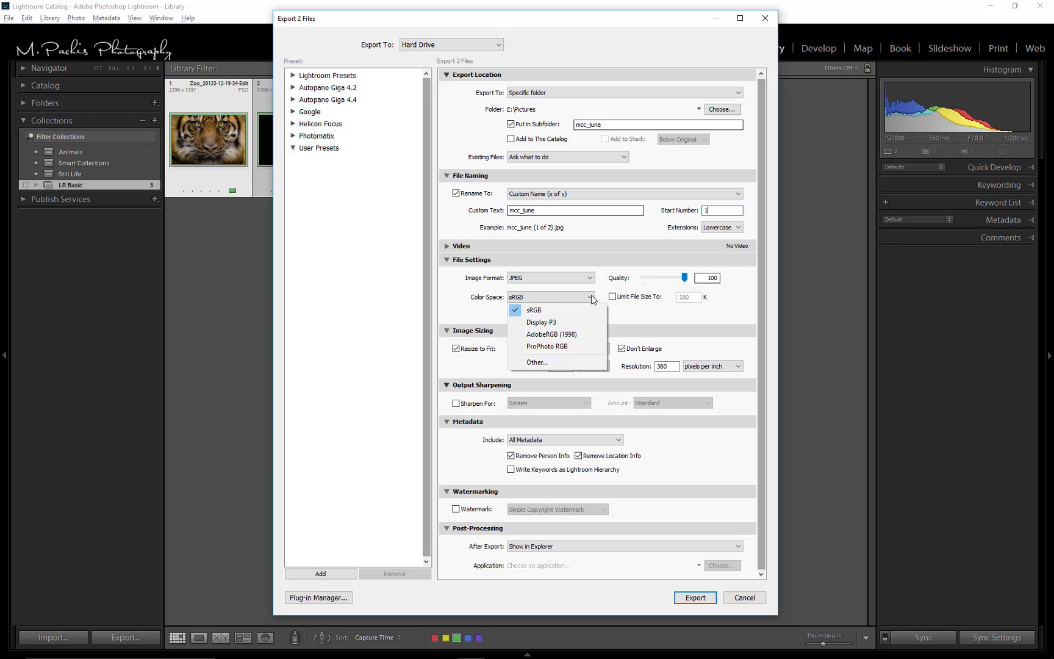
left_click(539, 313)
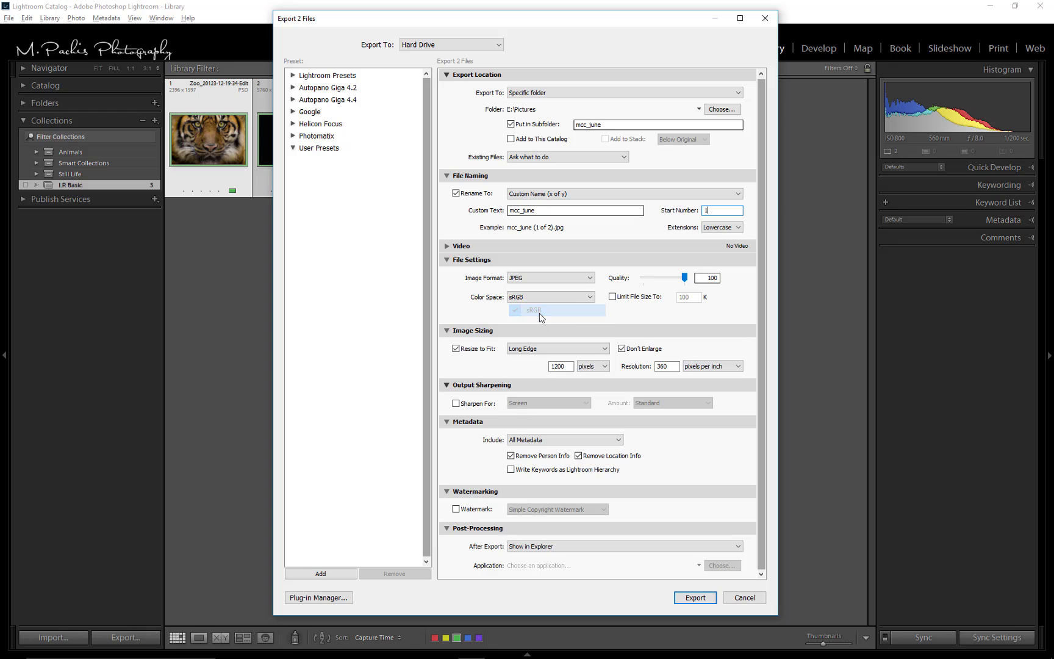
left_click(591, 298)
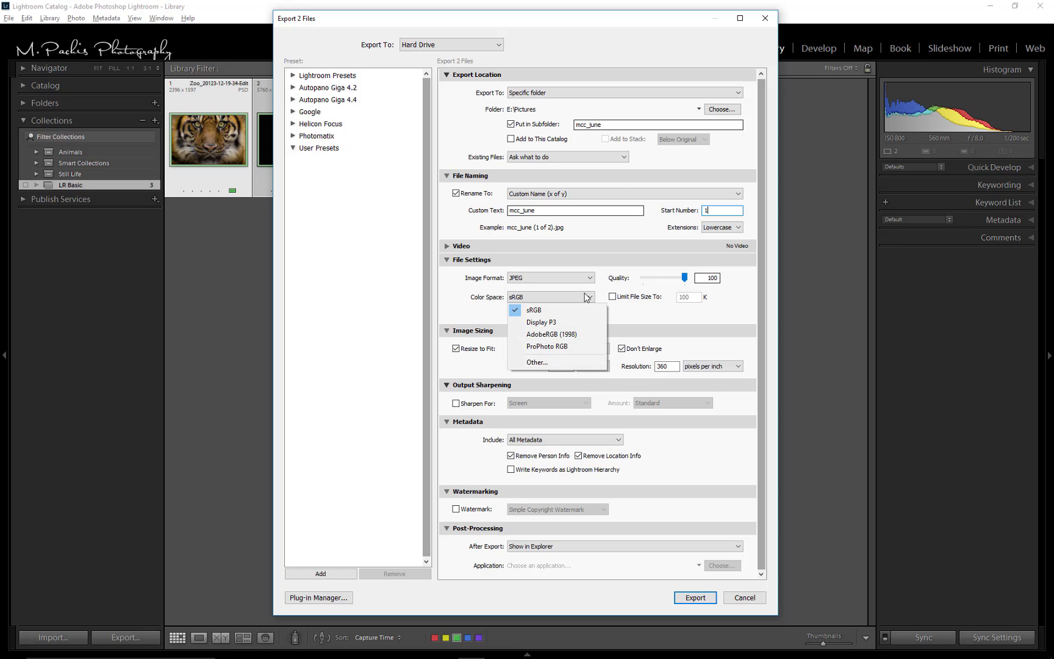
left_click(575, 332)
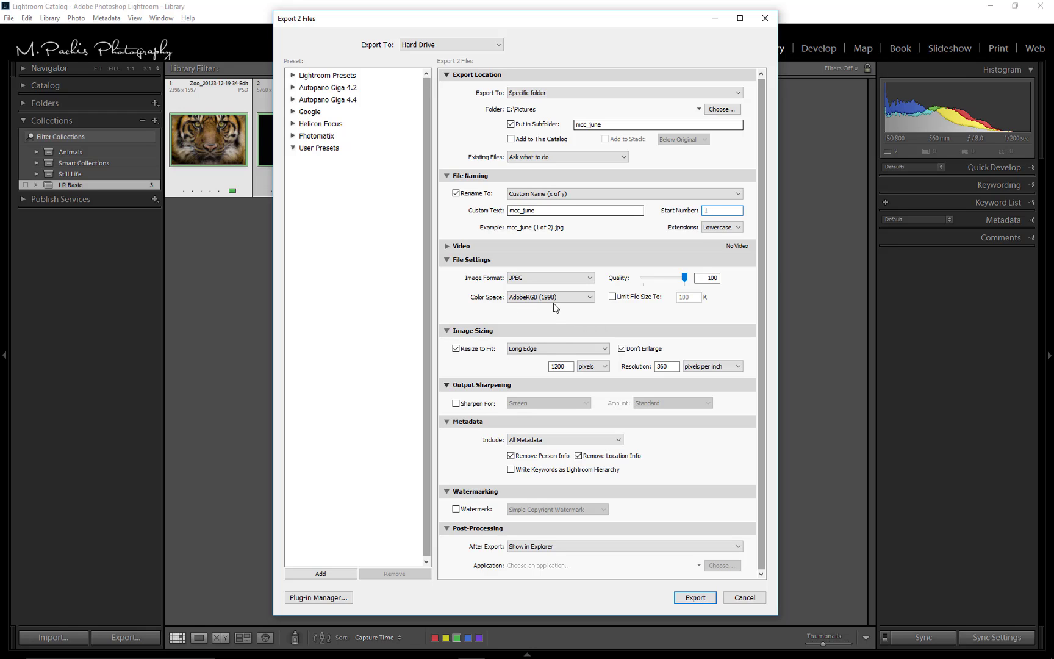
left_click(590, 298)
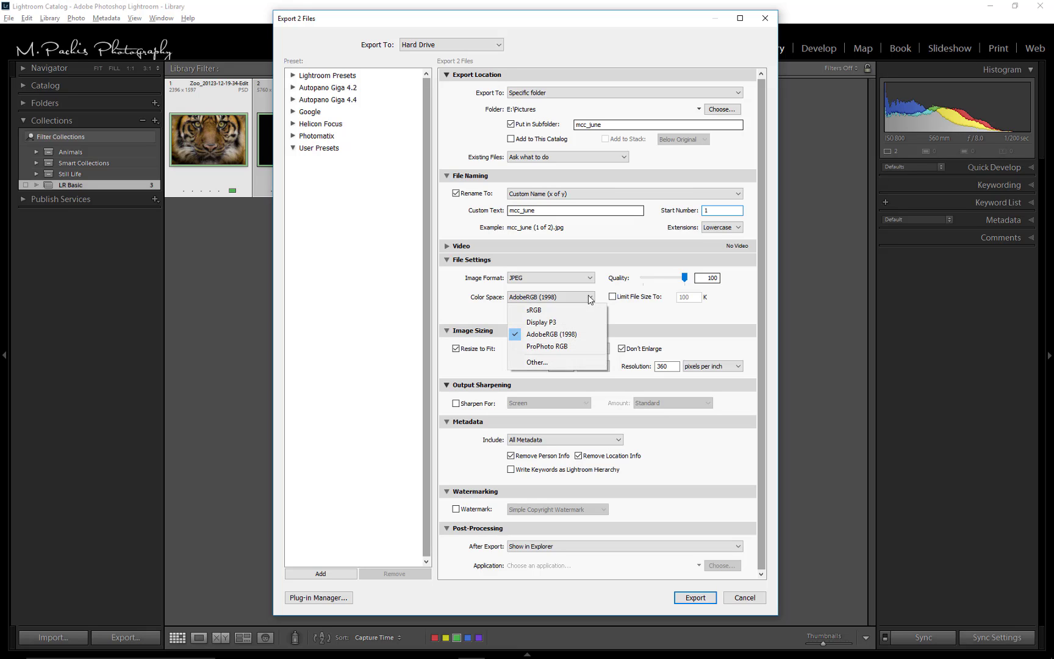
left_click(549, 309)
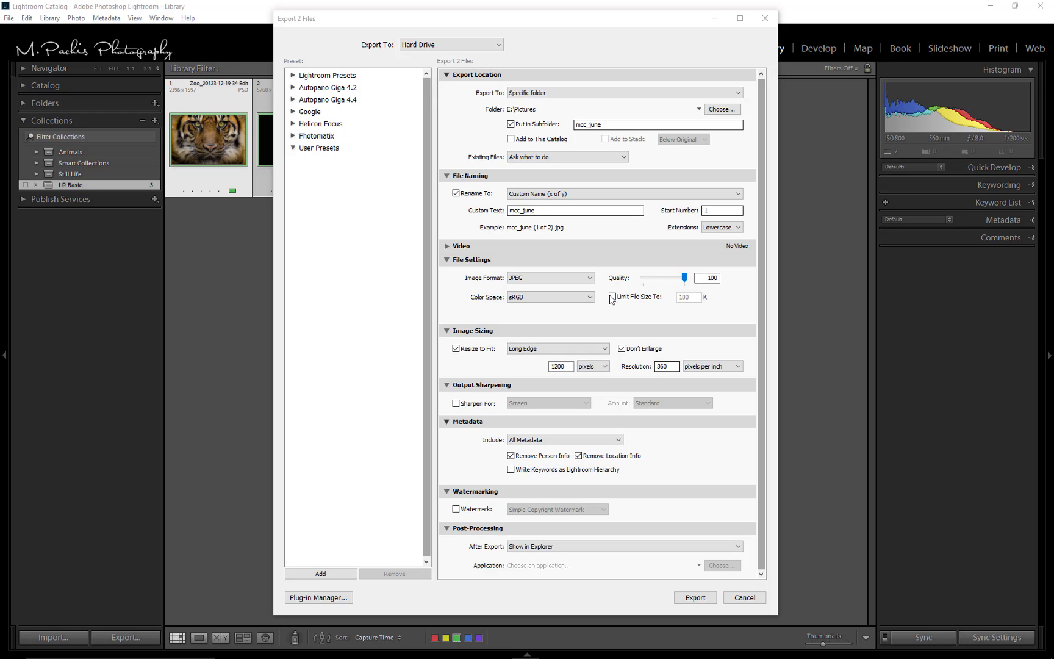
left_click(611, 296)
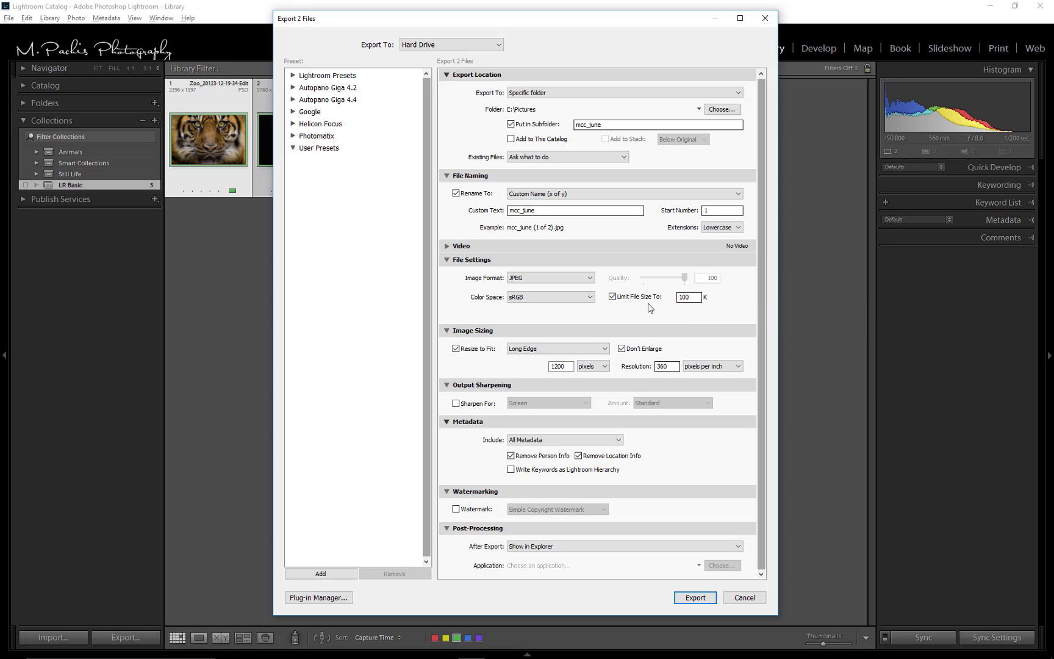
left_click(611, 297)
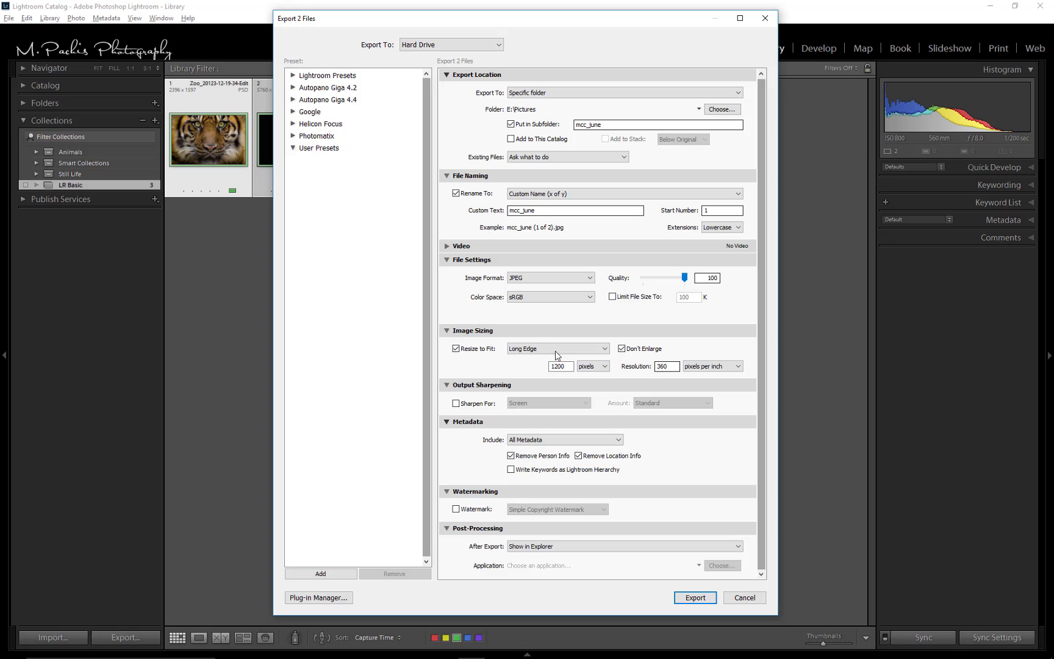
Try resizing the exported images by Width & Height, and settle on Short Edge as the resize method.
left_click(605, 351)
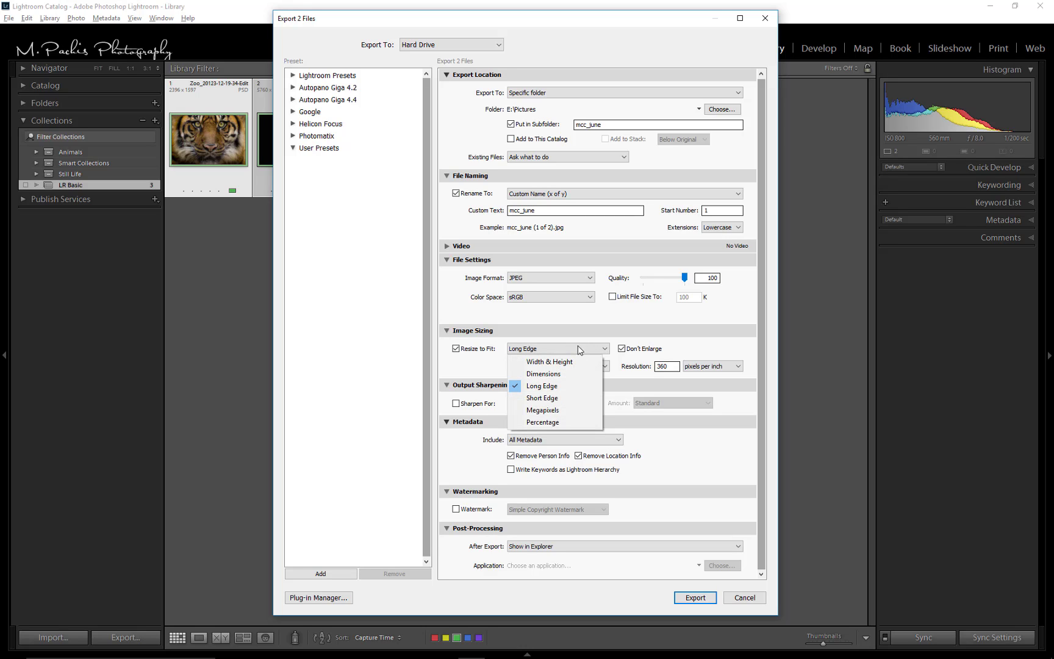
left_click(545, 399)
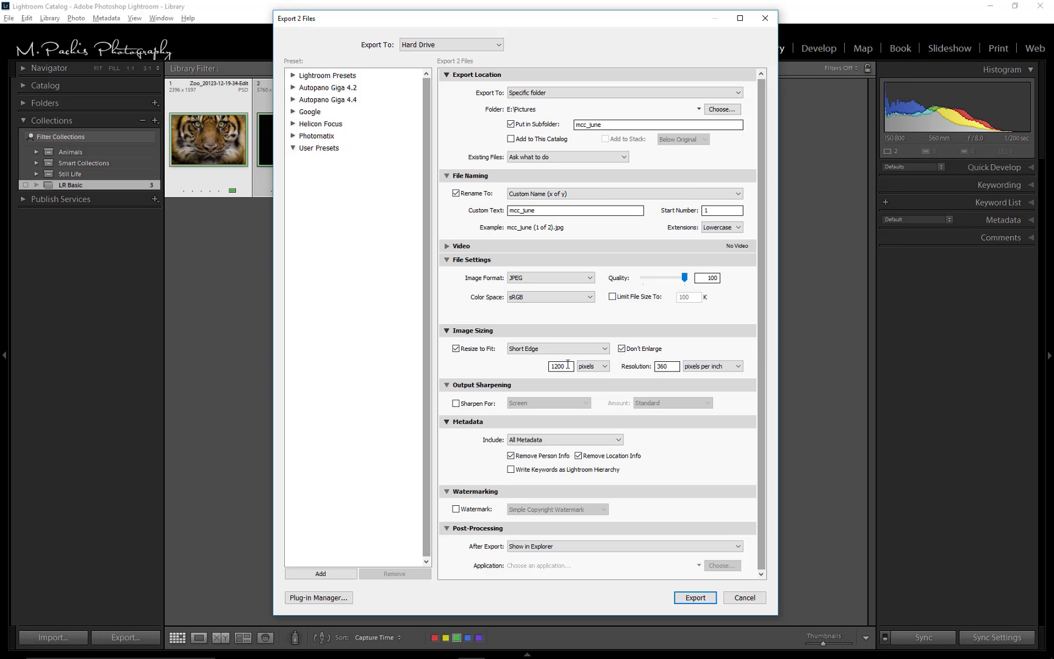
left_click(608, 351)
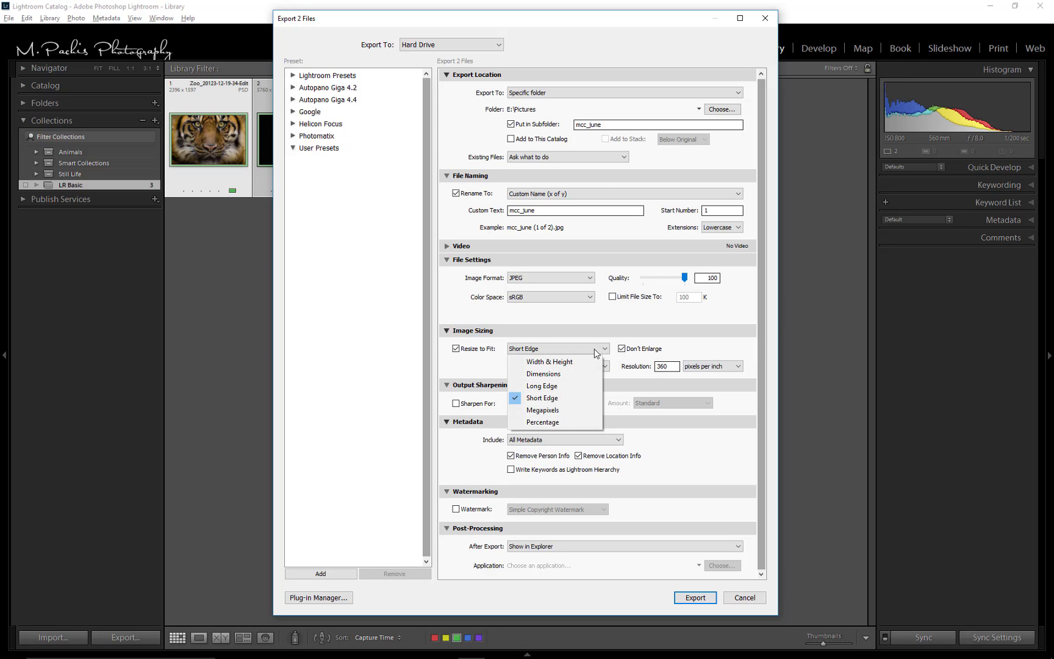
left_click(568, 363)
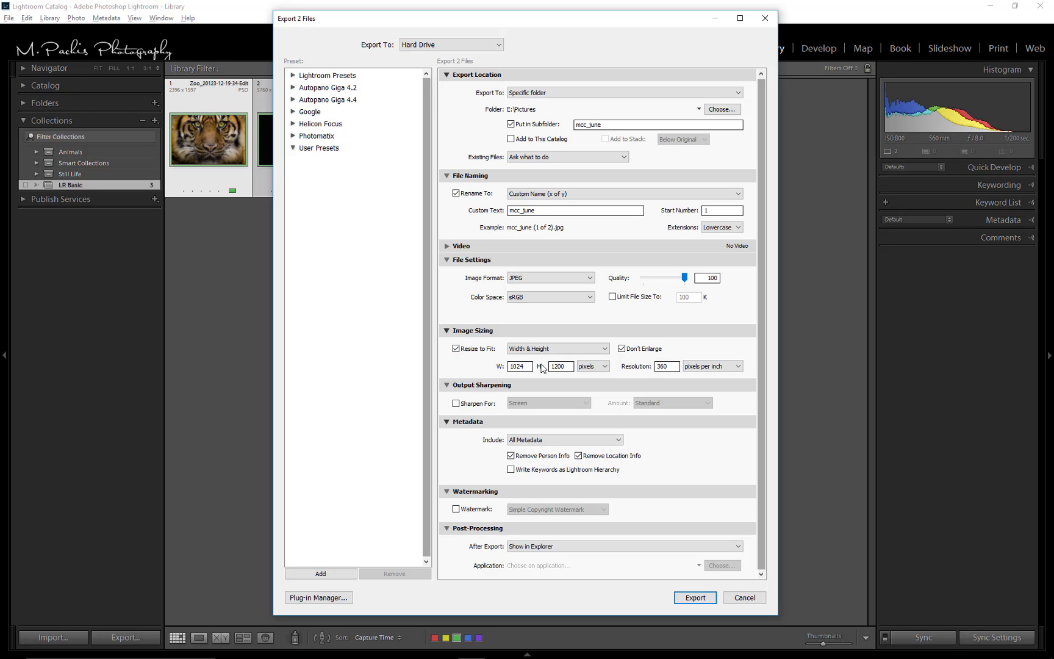
left_click(604, 349)
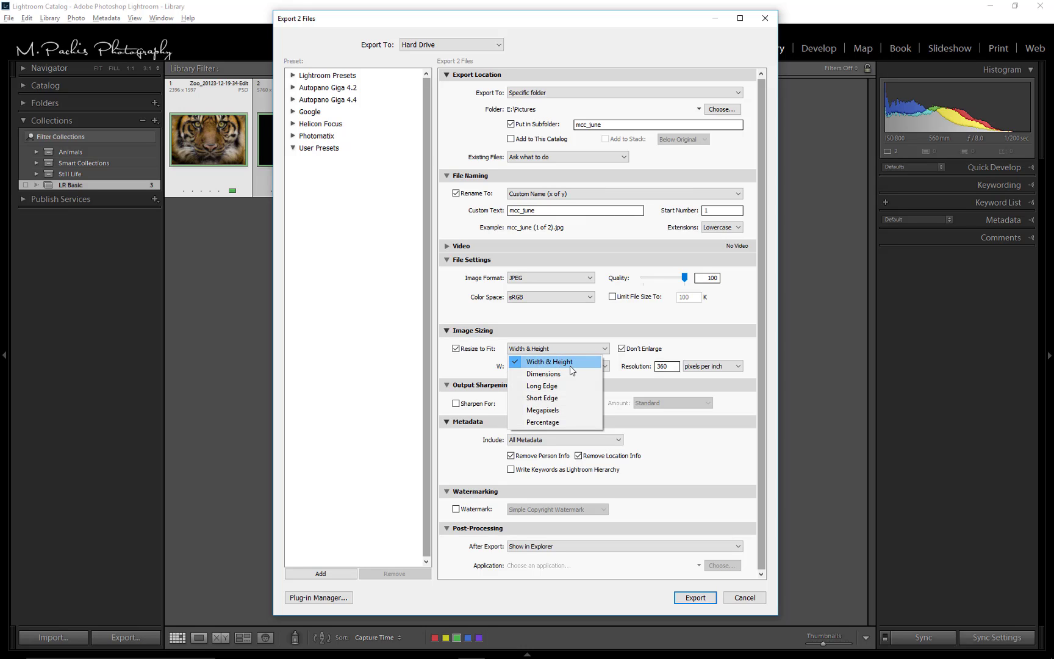
left_click(553, 399)
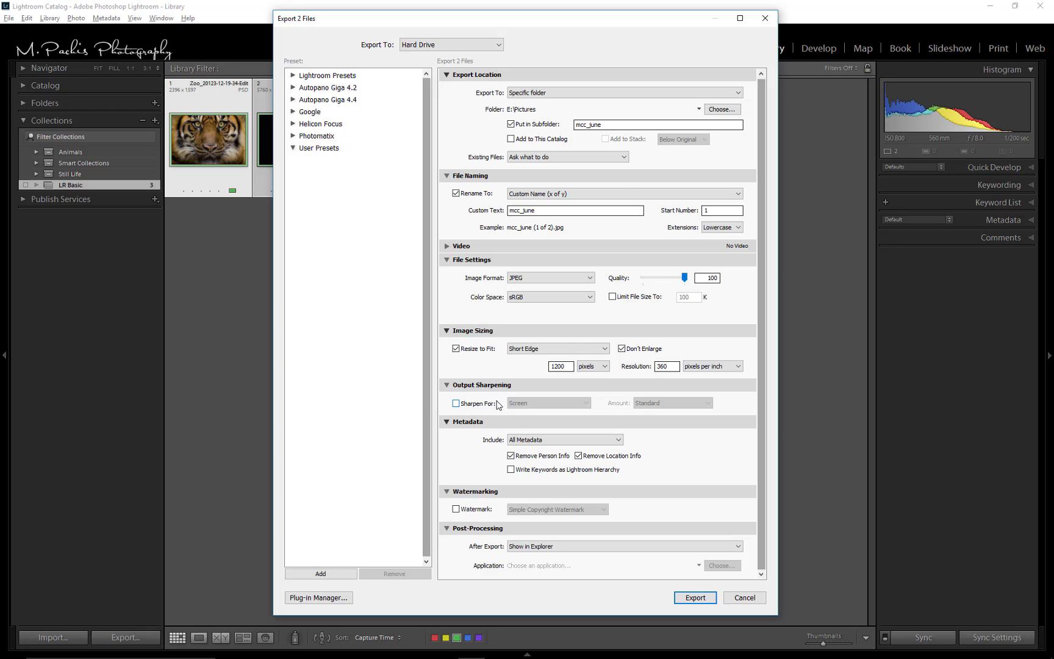
Try output sharpening, look through its media and amount options, and turn sharpening off again.
left_click(457, 404)
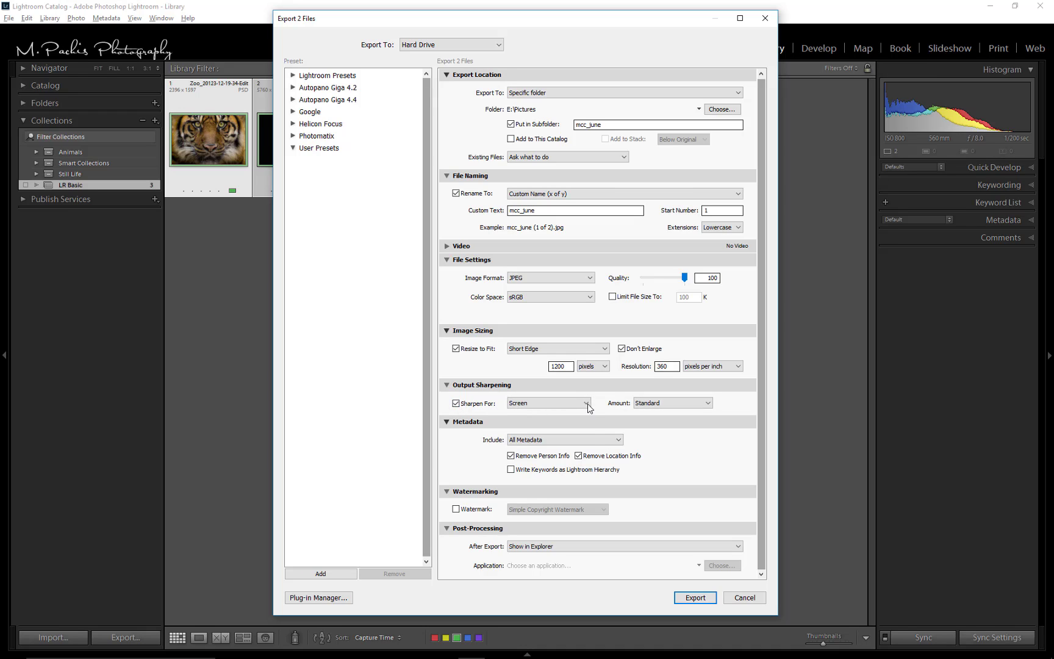
left_click(586, 404)
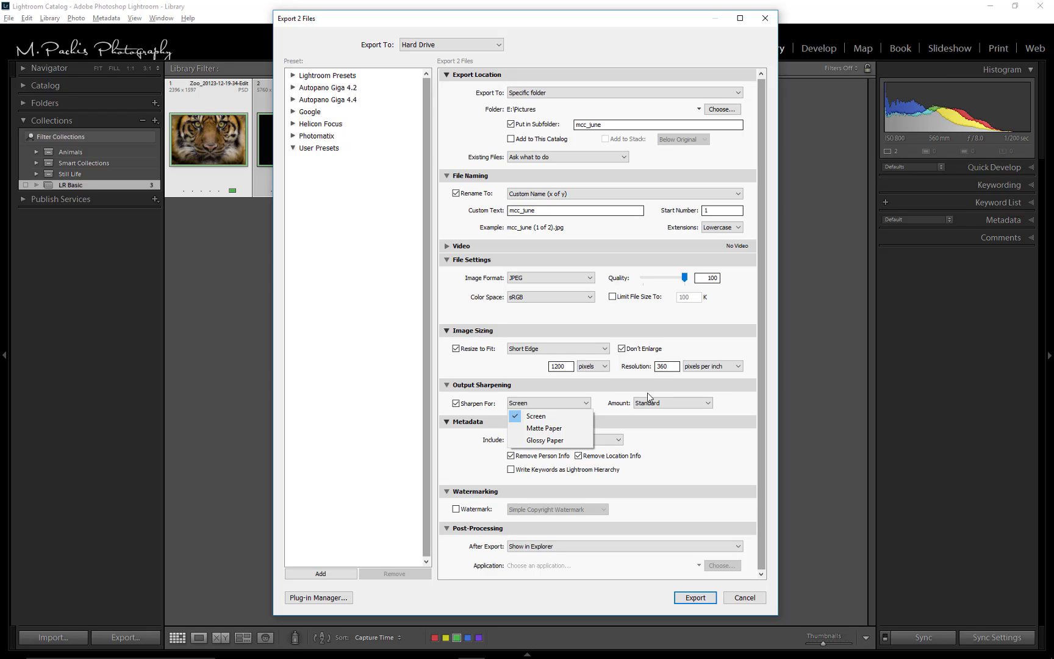
left_click(709, 403)
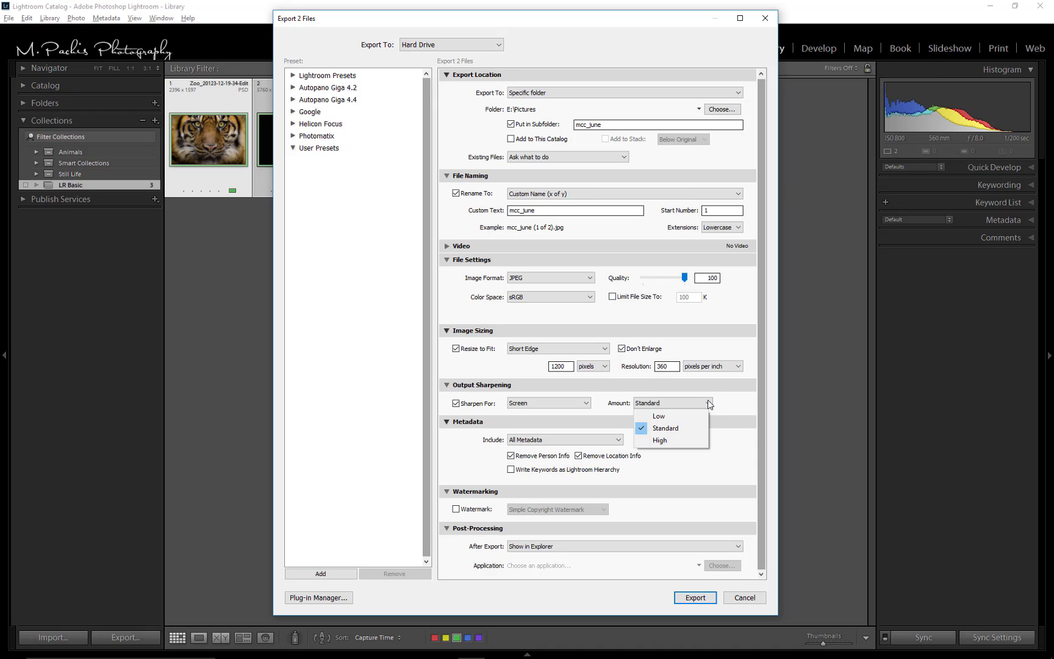
left_click(456, 403)
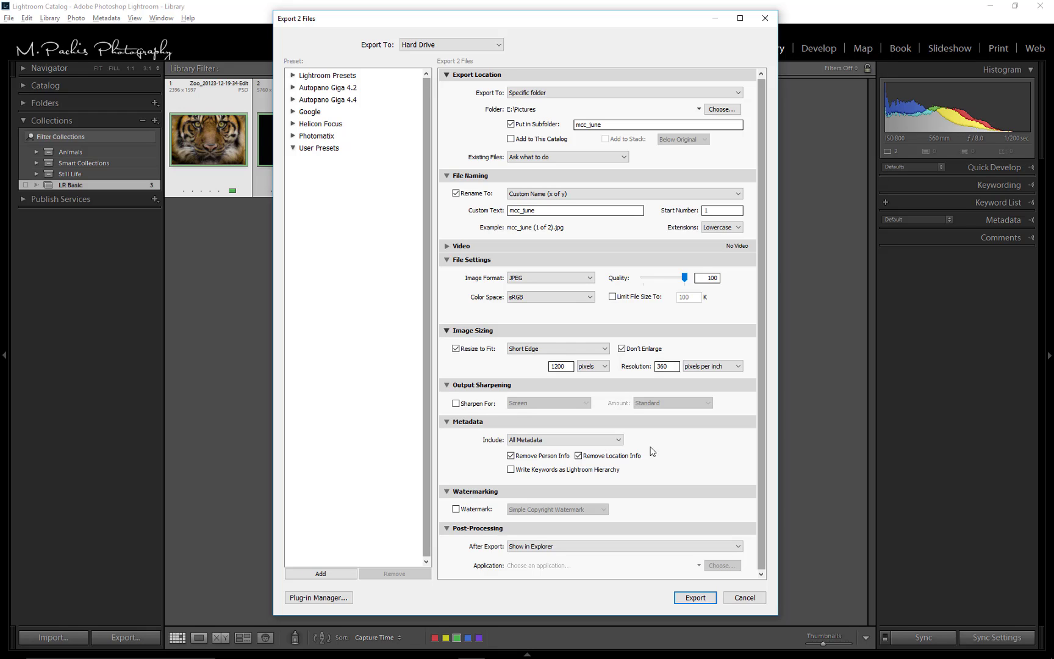
Try limiting the exported metadata to Copyright & Contact Info Only, restoring All Metadata.
left_click(619, 440)
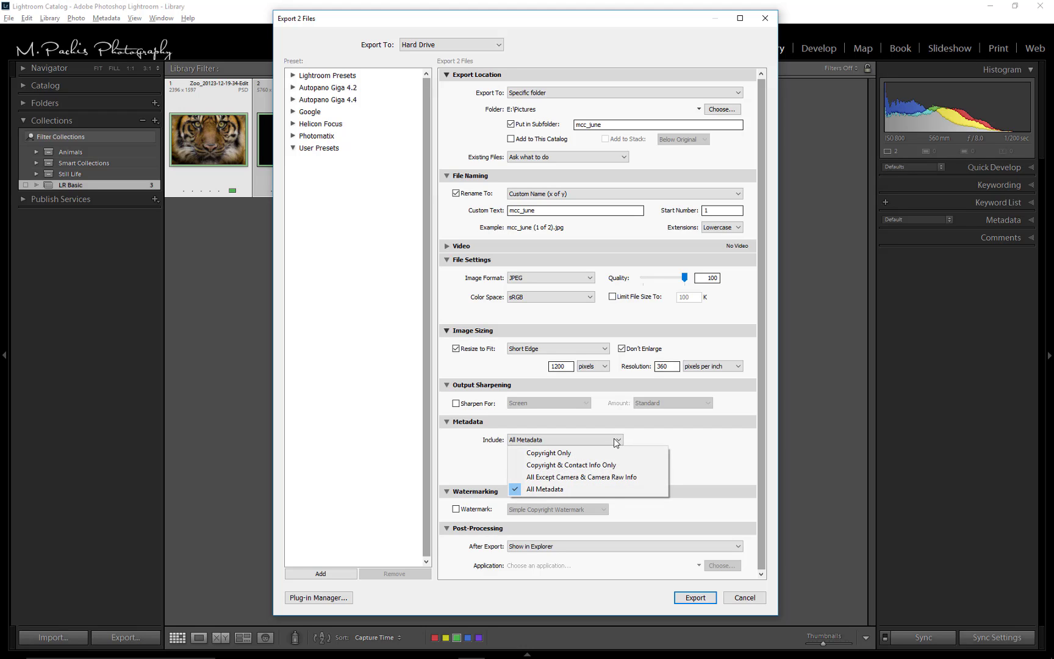
left_click(598, 465)
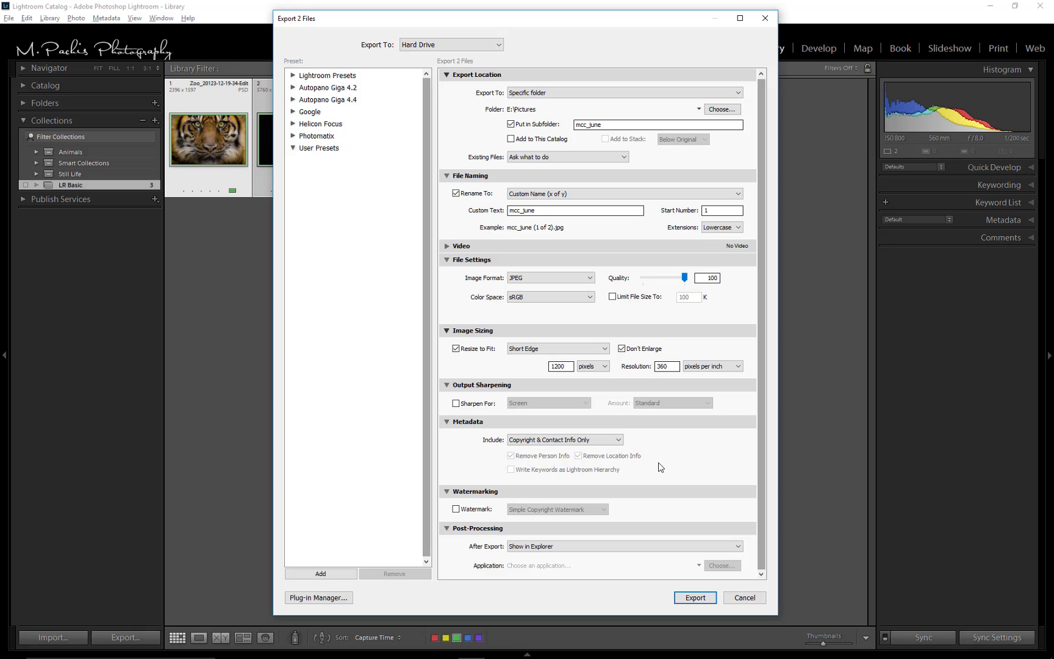
left_click(620, 442)
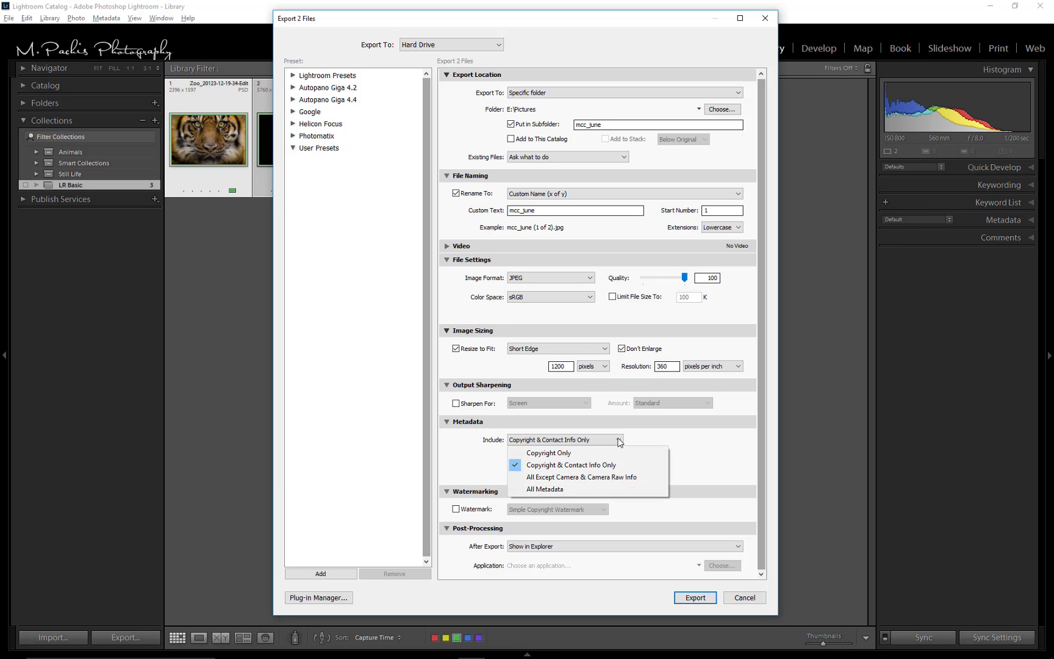
left_click(581, 486)
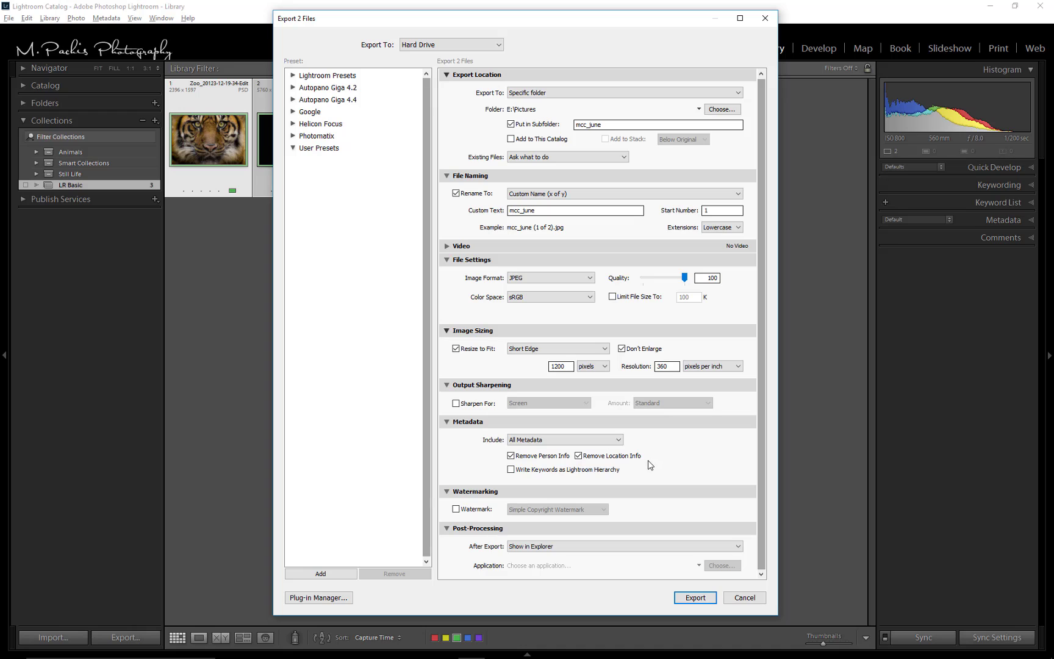
Turn on watermarking for the export and open the watermark editor.
left_click(456, 509)
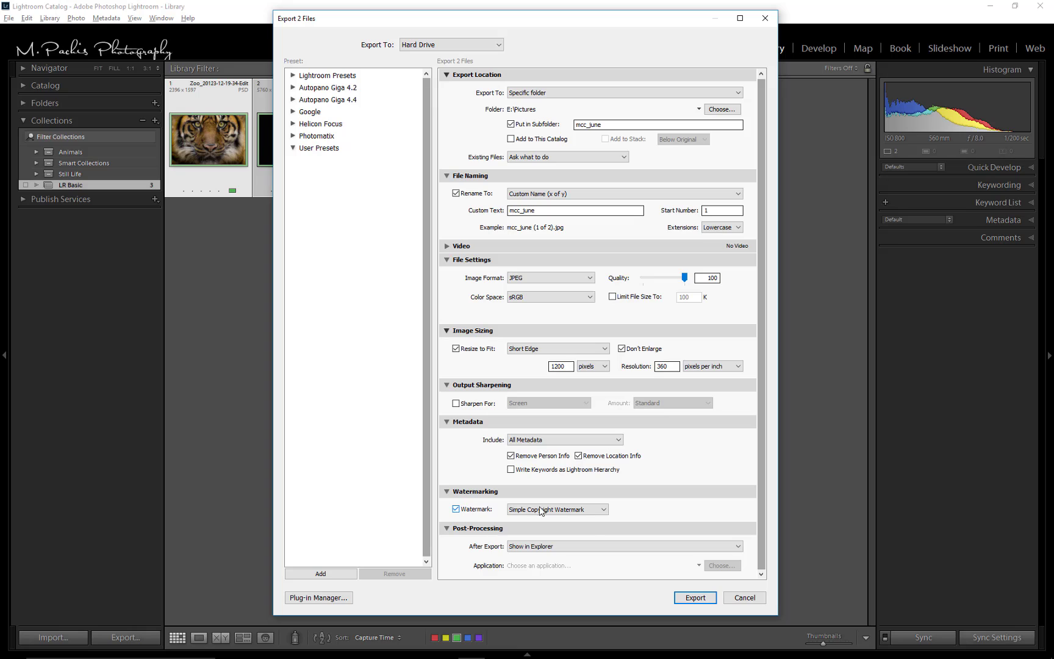
left_click(602, 510)
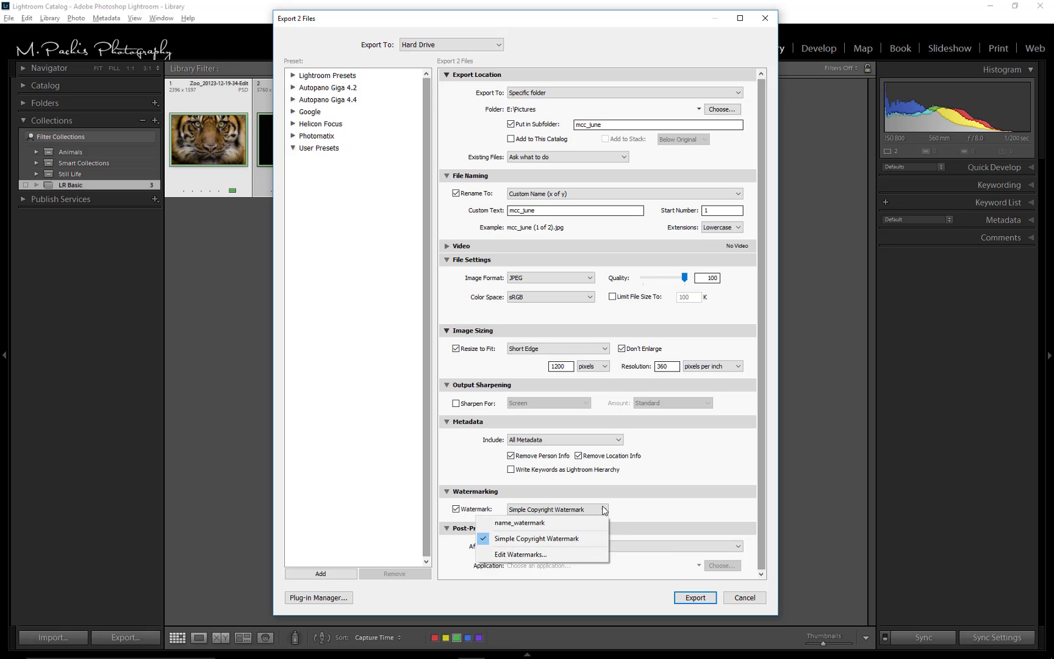
left_click(540, 554)
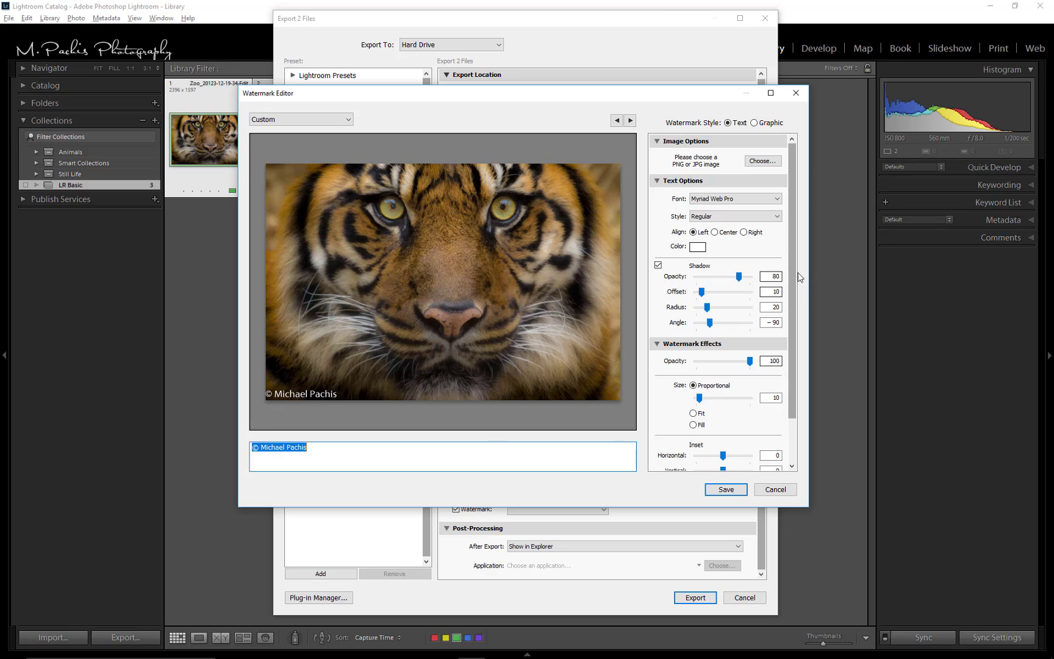
Try anchoring the text watermark at the center, top center and bottom right of the photo, returning it to the bottom-left corner.
scroll(791, 272, "down", 2)
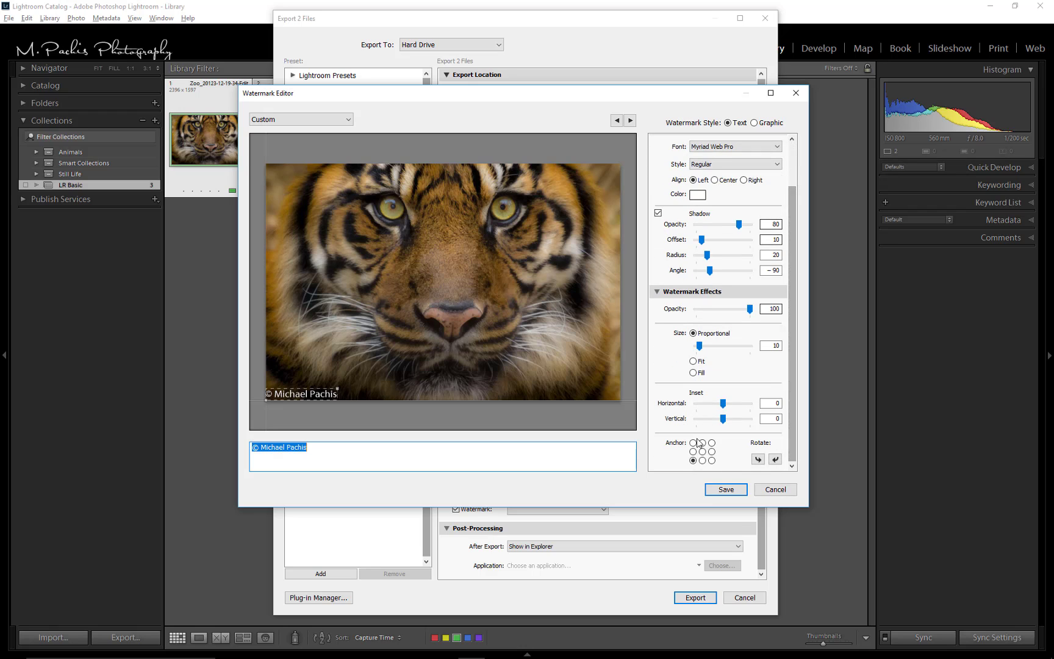
left_click(702, 451)
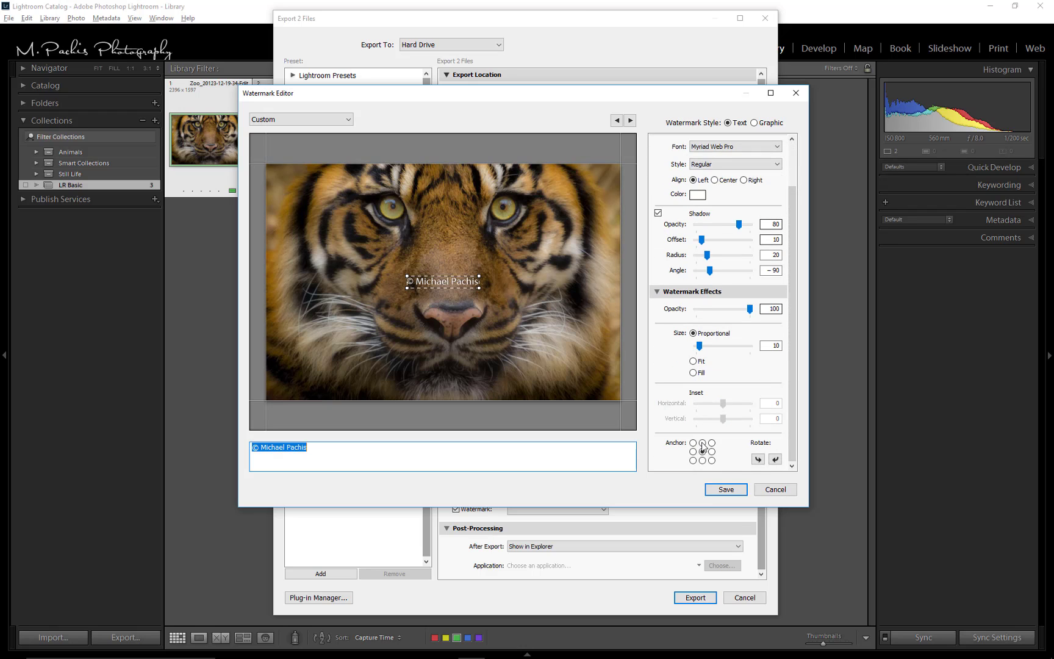
left_click(702, 442)
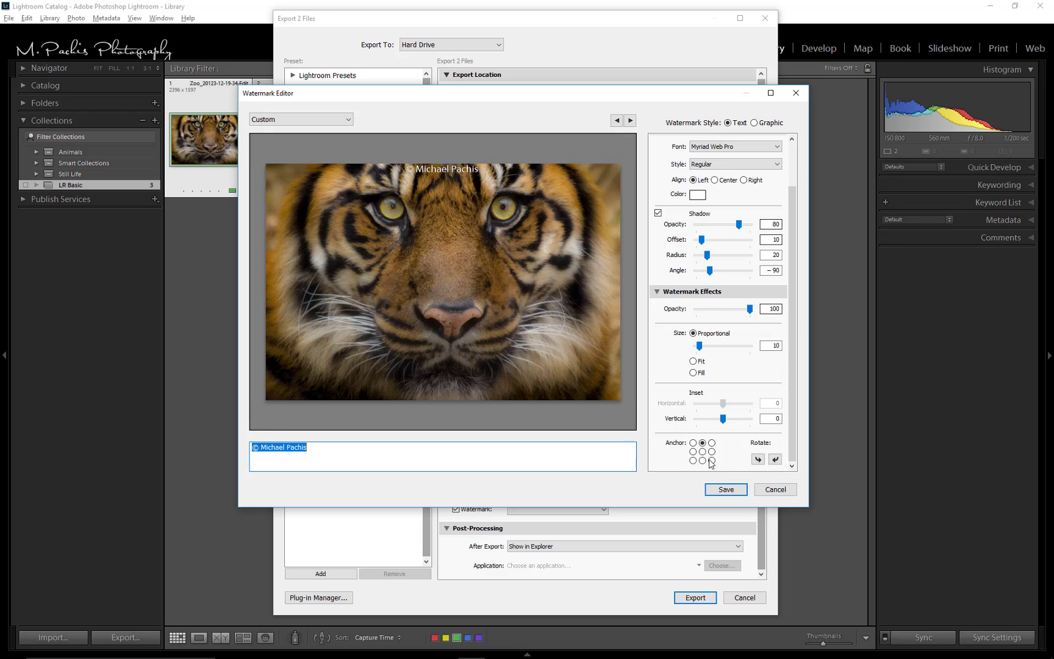
left_click(712, 461)
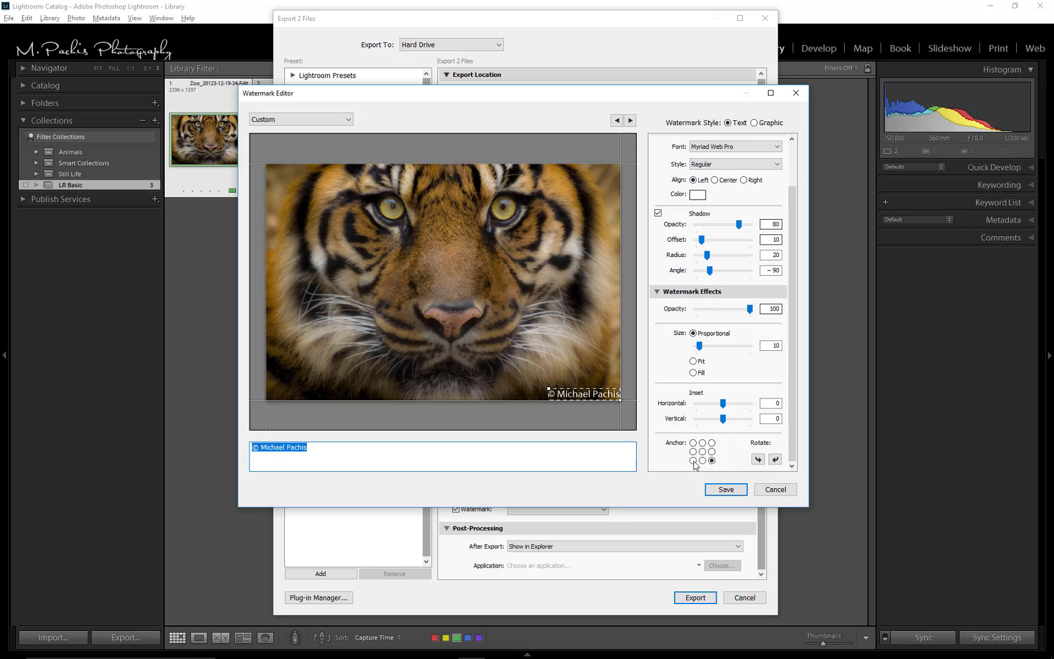
left_click(693, 461)
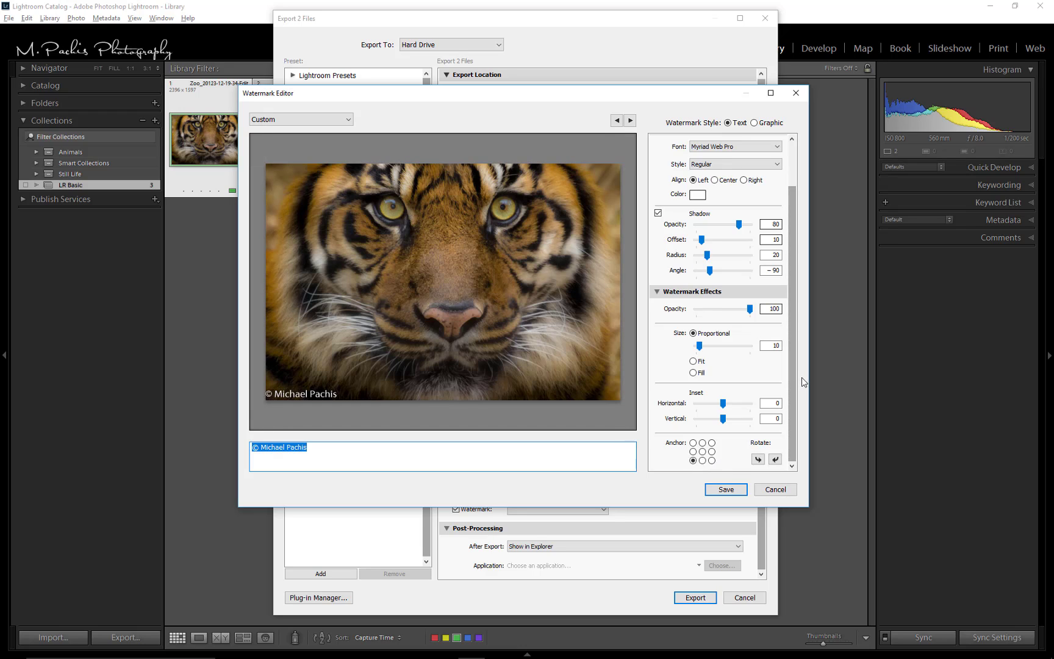
Leave the watermark editor without saving and turn watermarking off for the export.
scroll(792, 378, "up", 2)
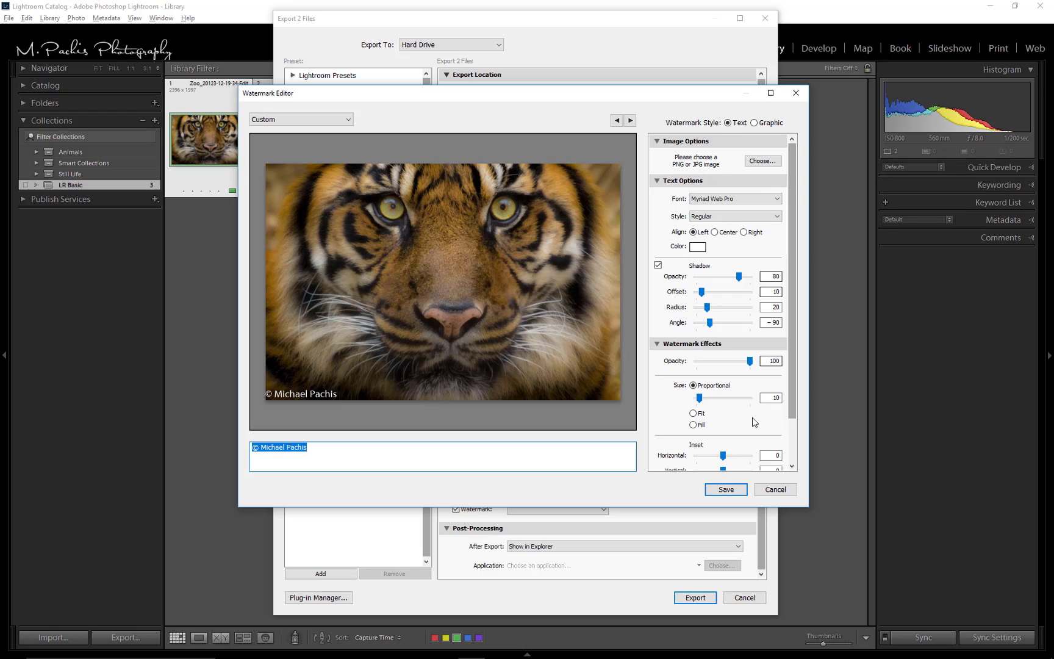
left_click(763, 489)
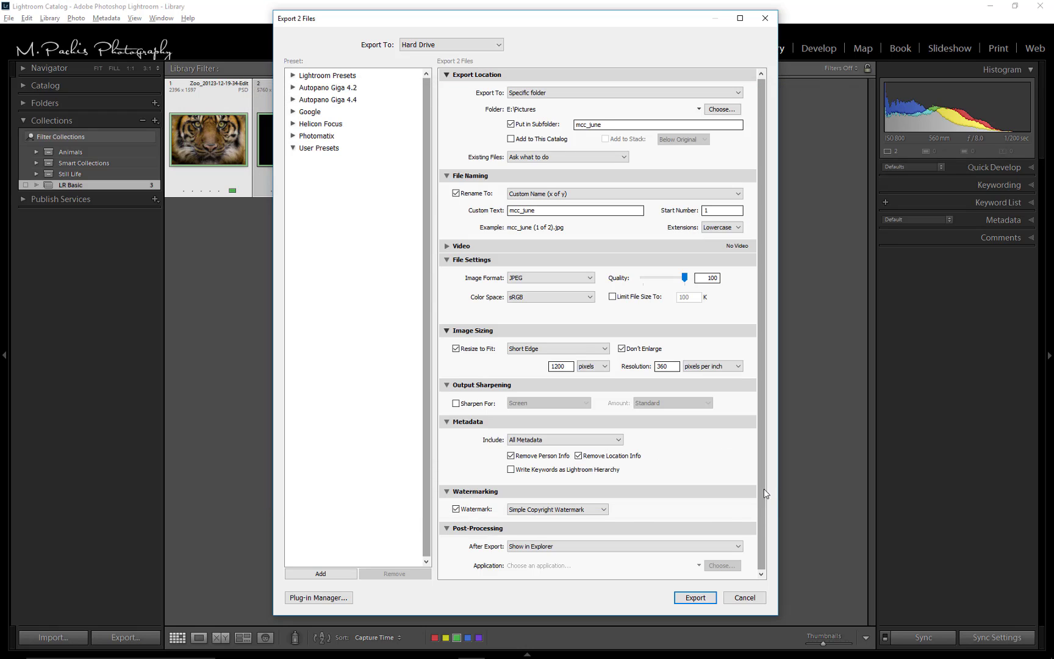
left_click(456, 509)
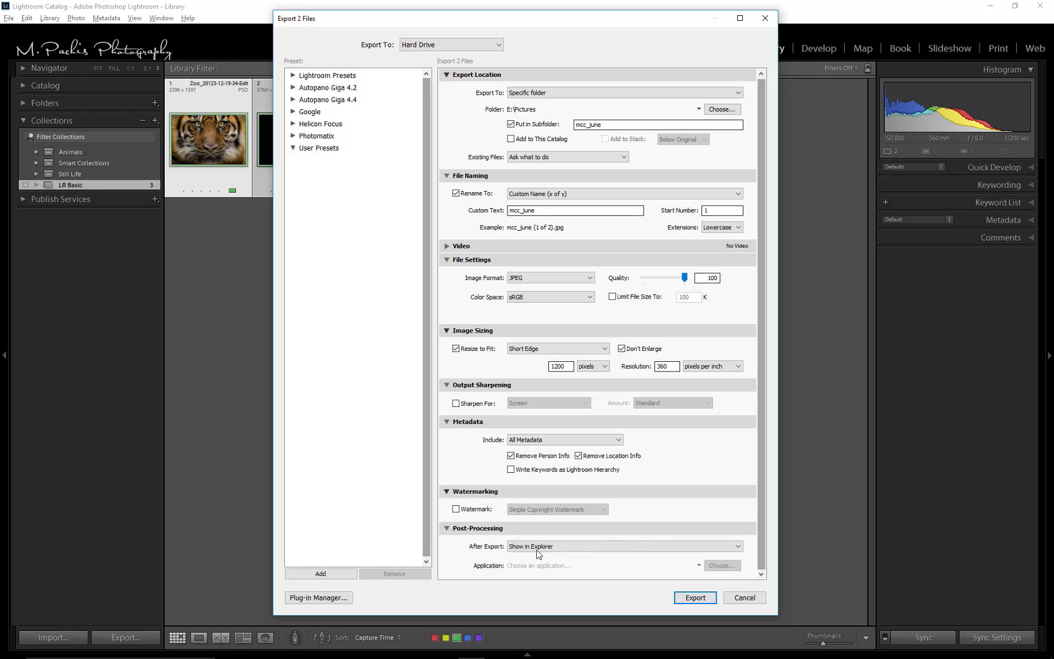
Look through the available after-export actions and keep Show in Explorer.
left_click(740, 547)
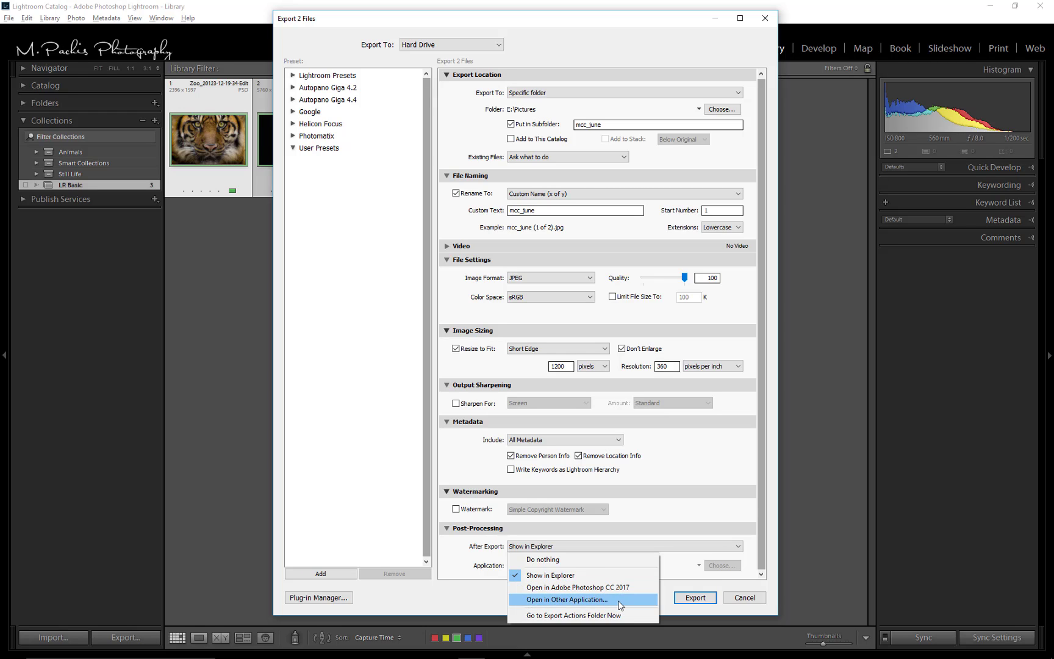
left_click(550, 575)
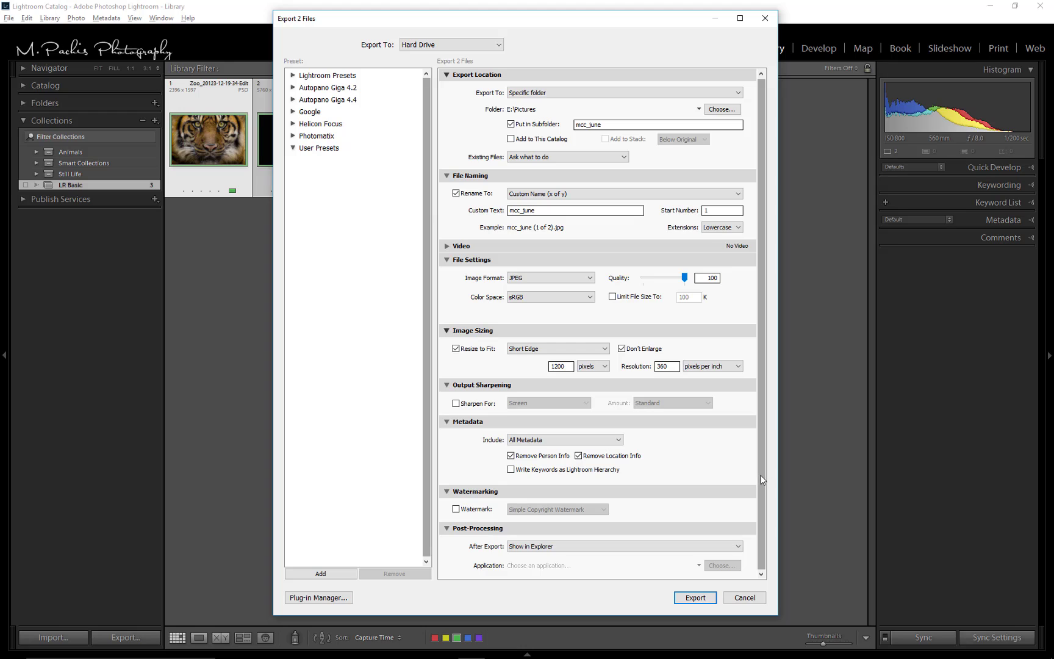
left_click_drag(761, 475, 762, 437)
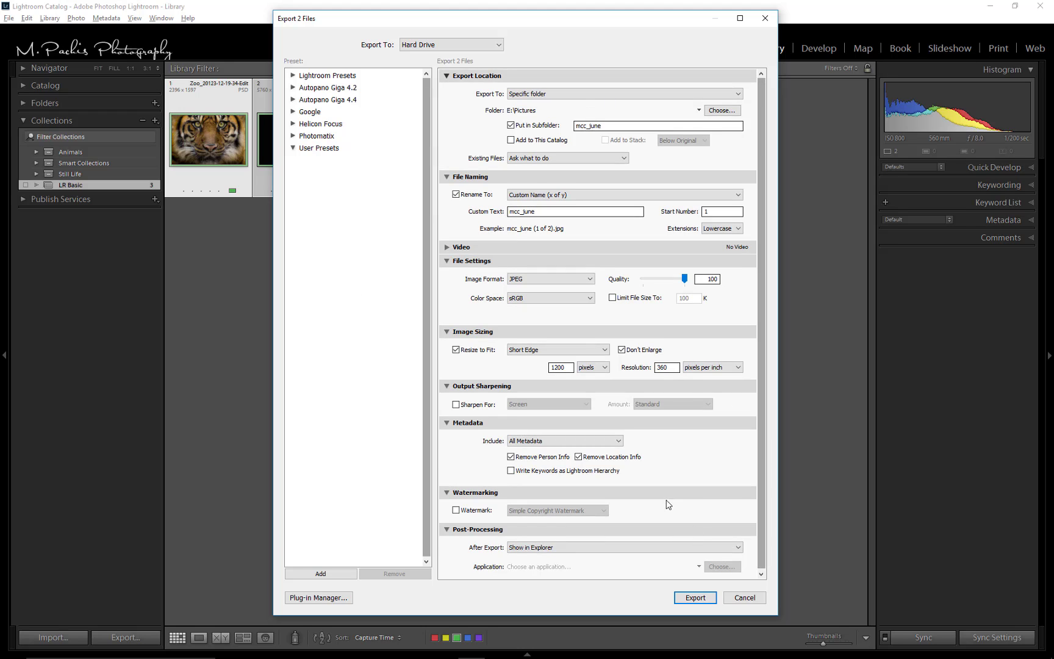
left_click_drag(758, 450, 754, 483)
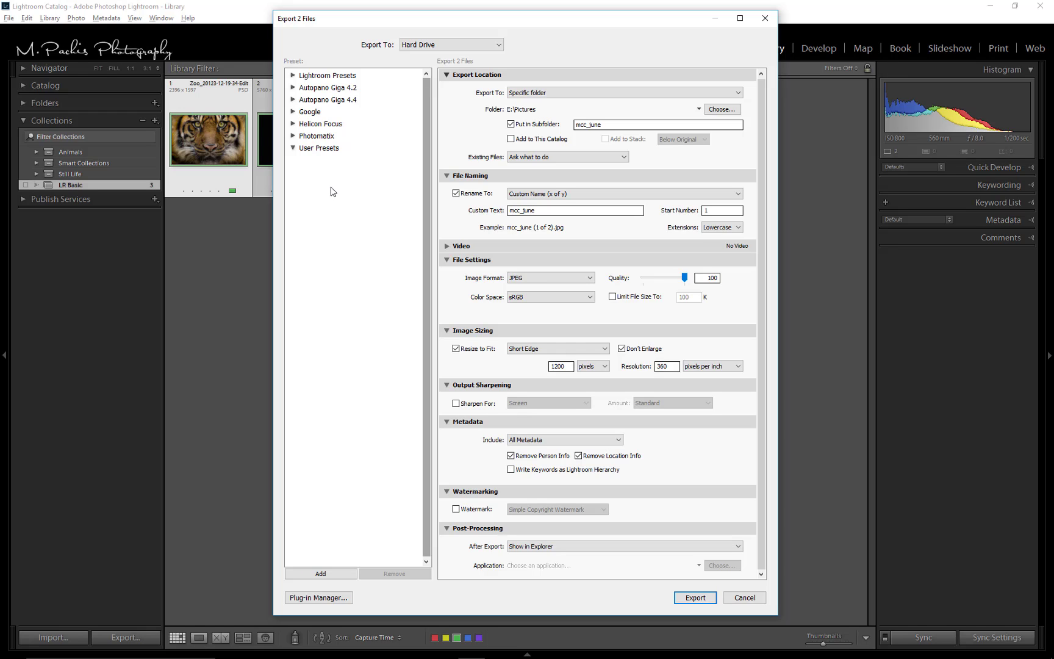
Clear the subfolder name and the custom file name text from the export settings.
left_click(308, 152)
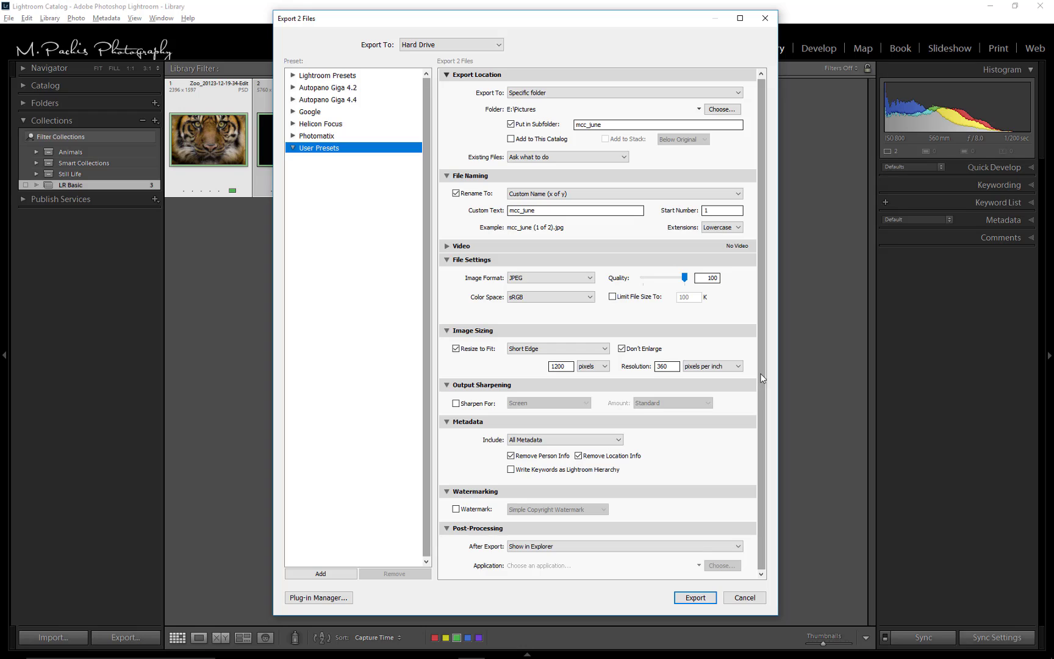
left_click_drag(760, 373, 762, 343)
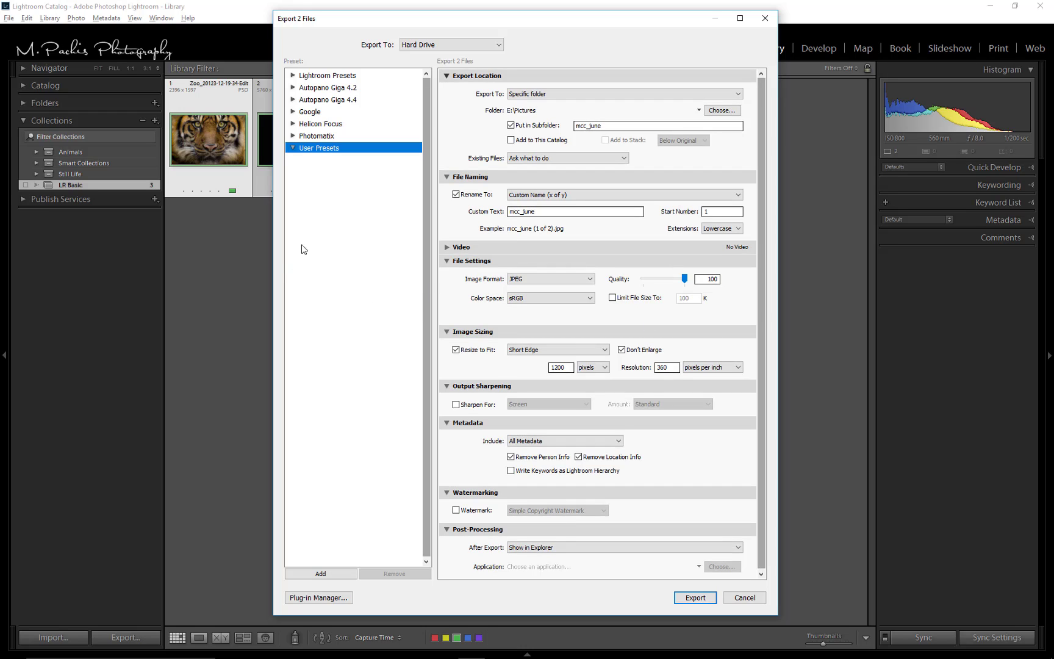
double_click(608, 127)
key("BackSpace")
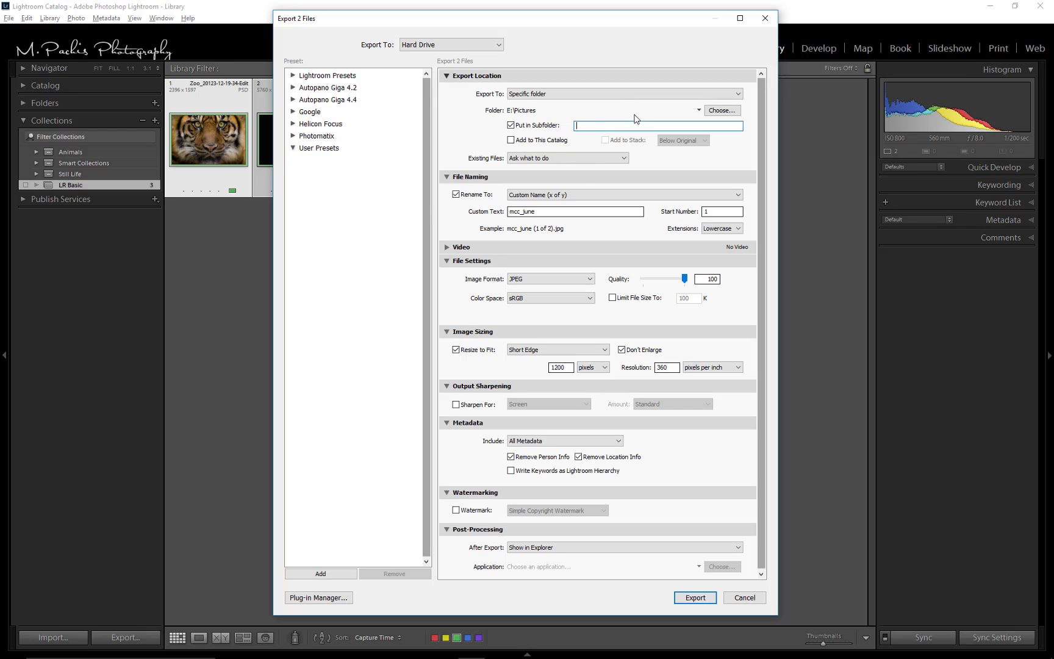
double_click(539, 211)
key("BackSpace")
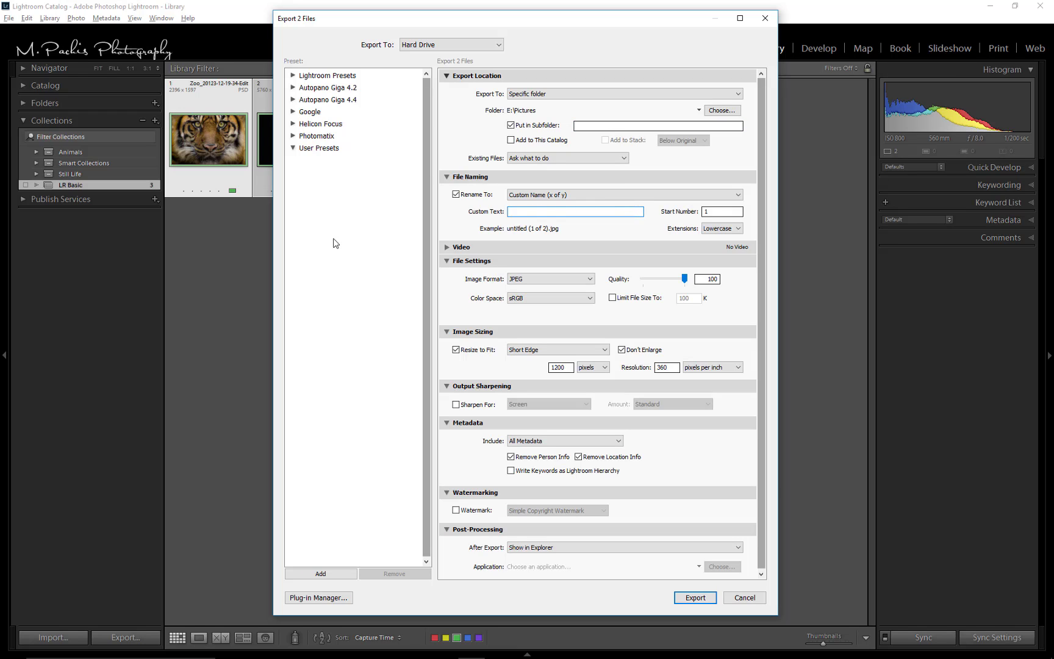
Save the export settings as a new preset named mcc comp landscape in User Presets.
left_click(321, 574)
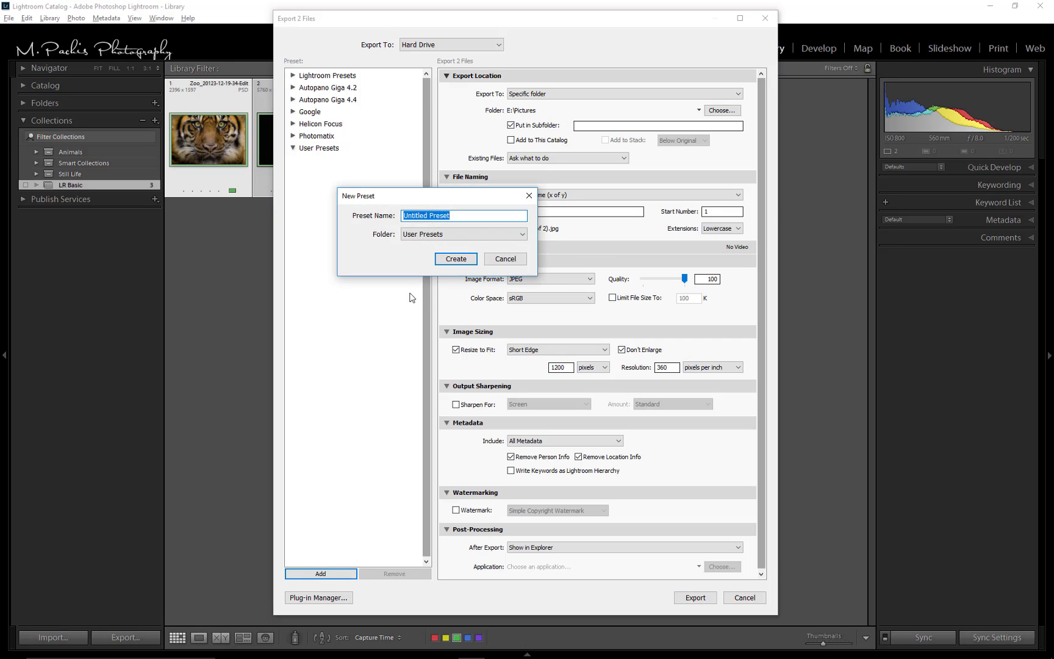
mouse_move(628, 651)
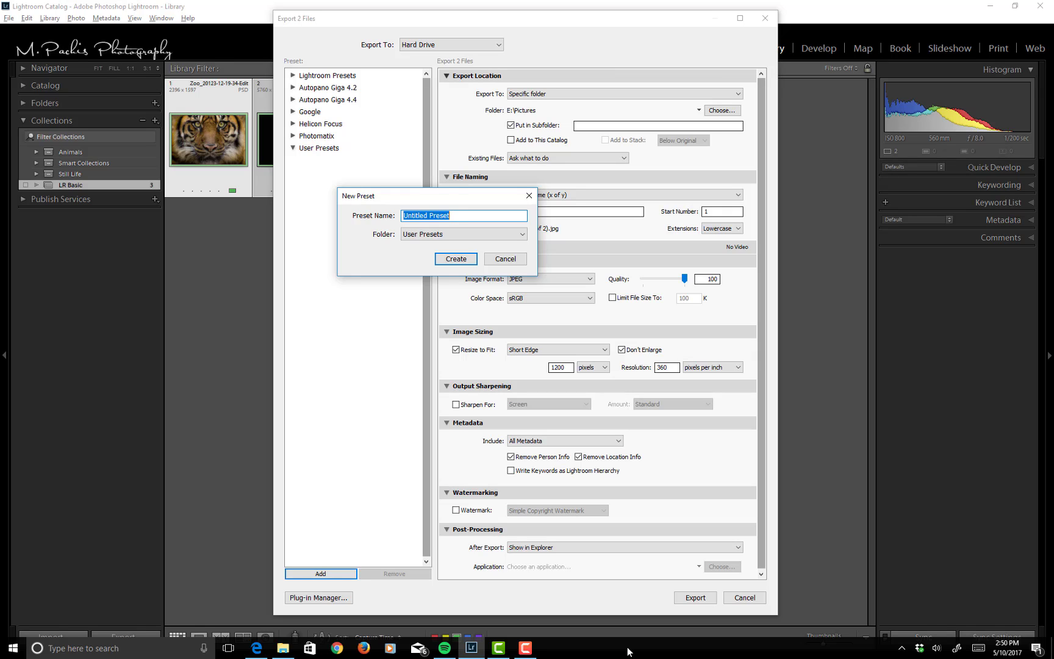
type("mcc comp landscape")
left_click(456, 259)
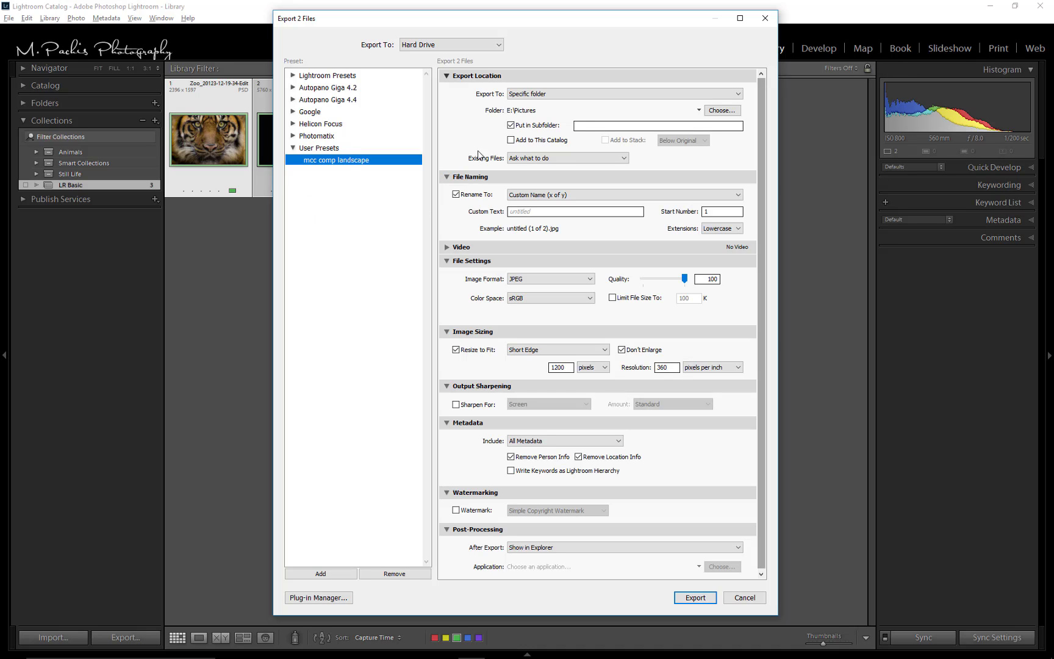
Export the two photos into the subfolder mcc_jume with mcc_june as the custom file name text.
left_click(585, 125)
type("mcc_june")
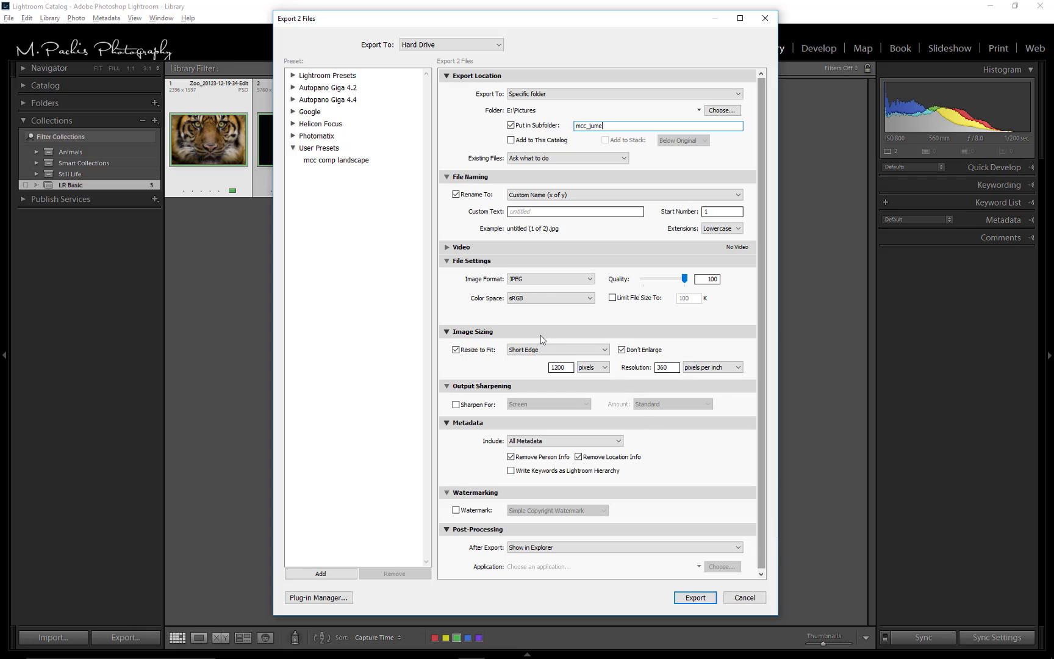
left_click(543, 214)
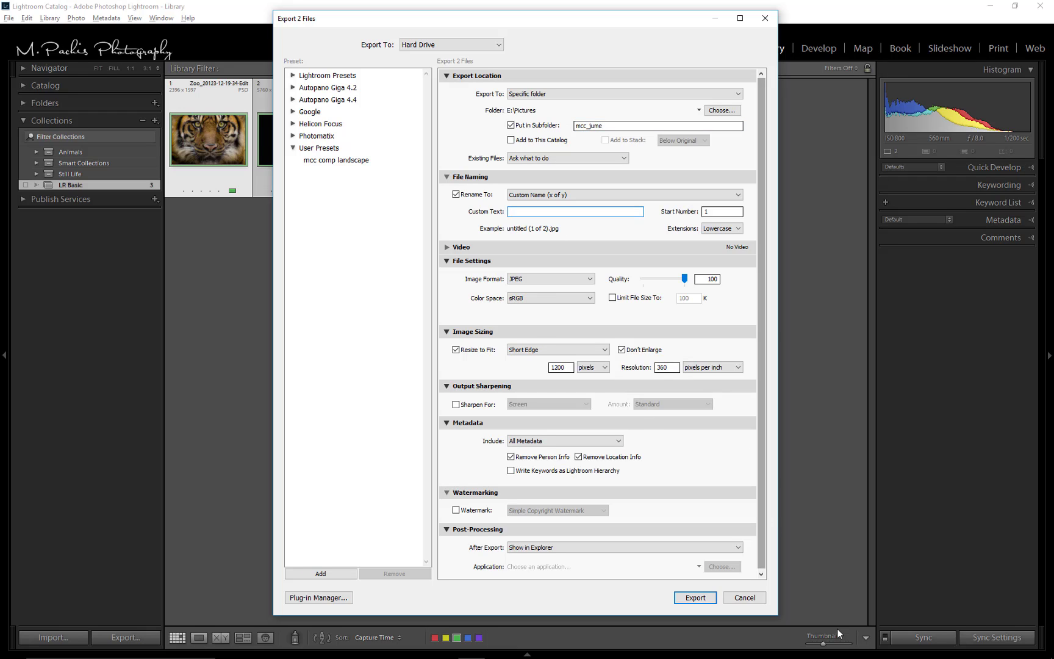
type("mcc_june")
scroll(758, 489, "down", 1)
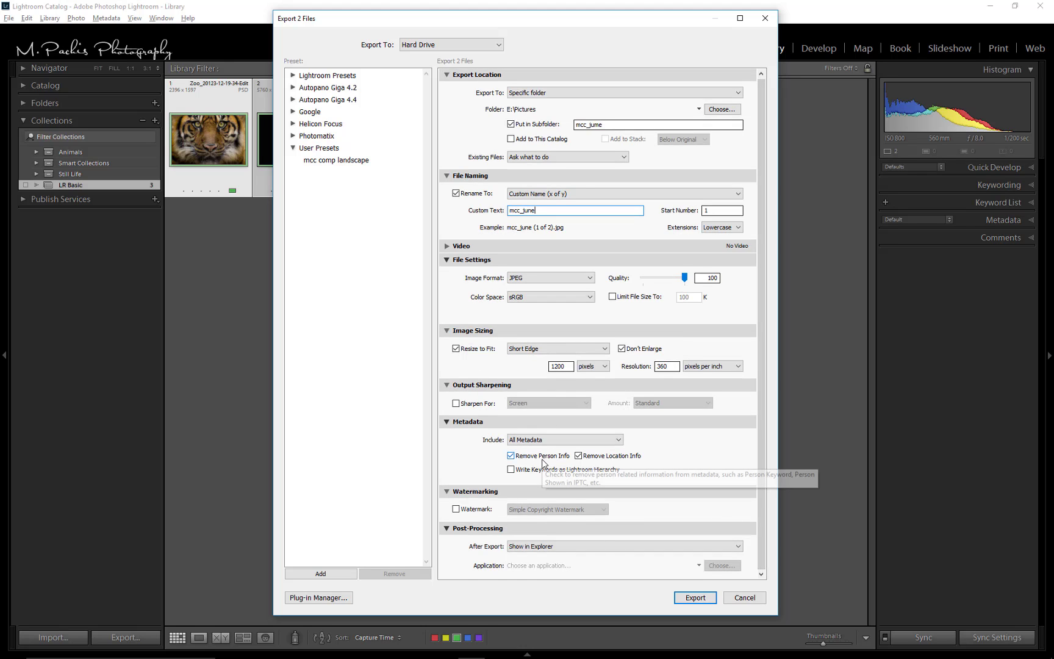
left_click(686, 598)
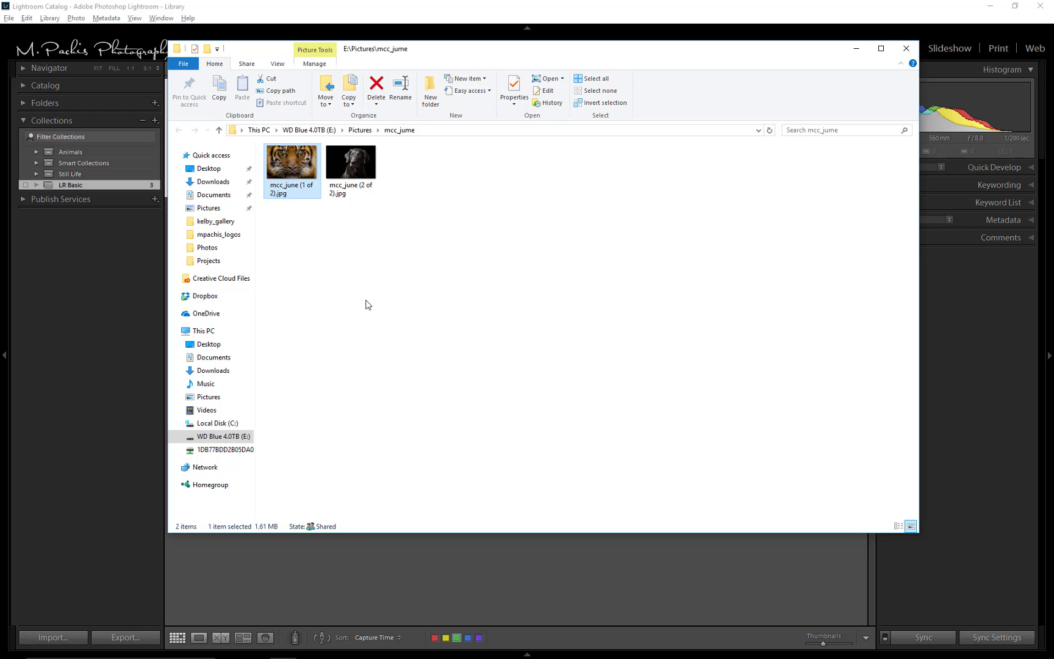
Examine the dimensions, resolution, color representation and camera details in the file properties of mcc_june (1 of 2).jpg.
right_click(298, 163)
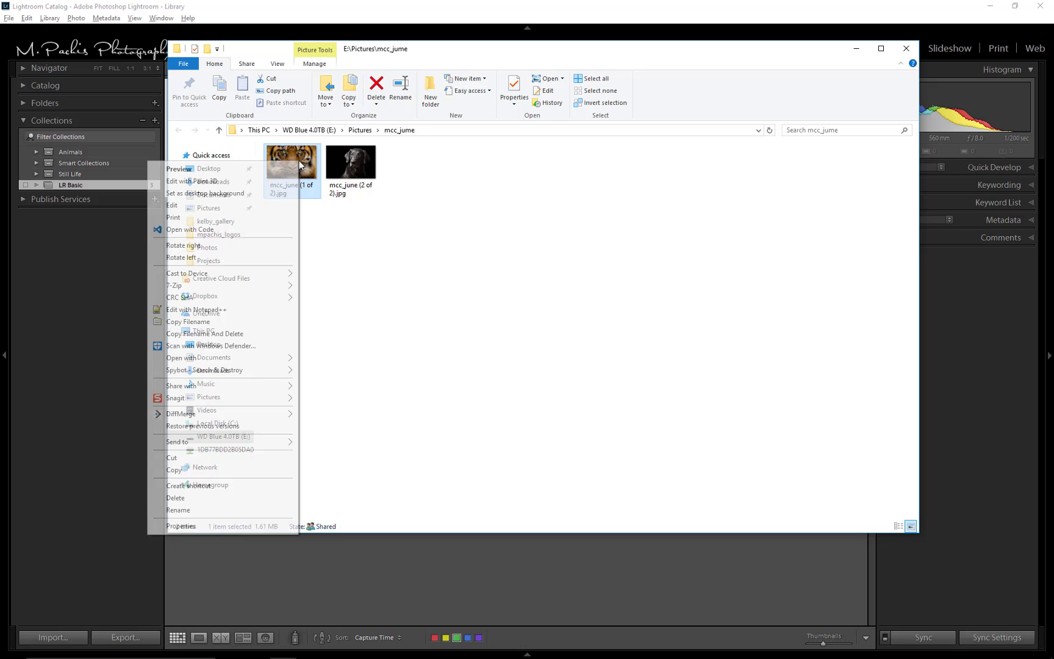
left_click(201, 526)
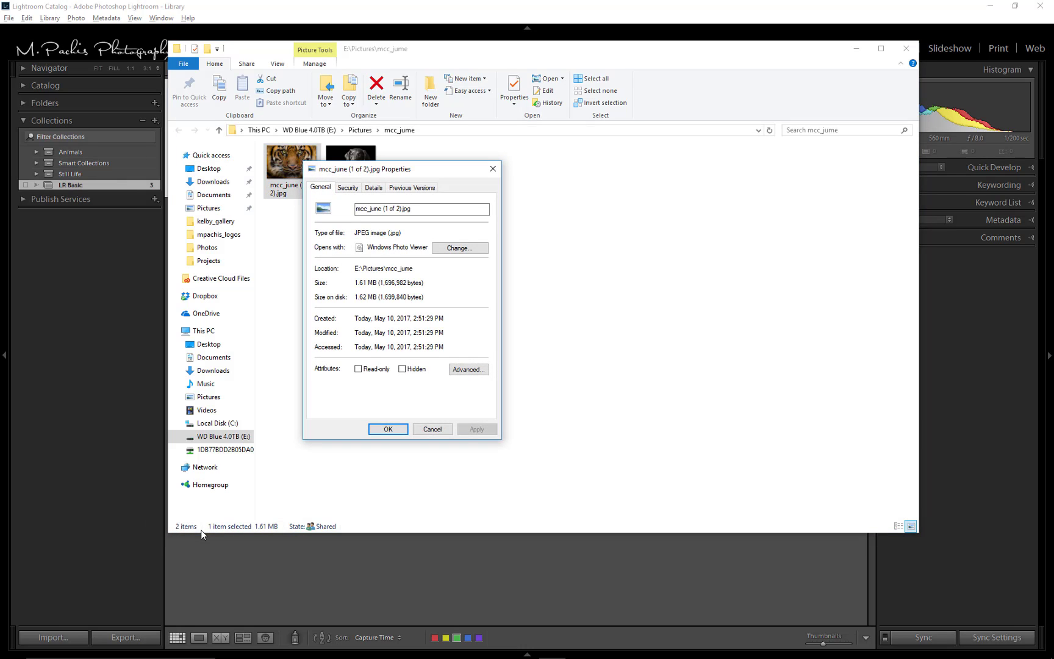
left_click(368, 208)
left_click(368, 187)
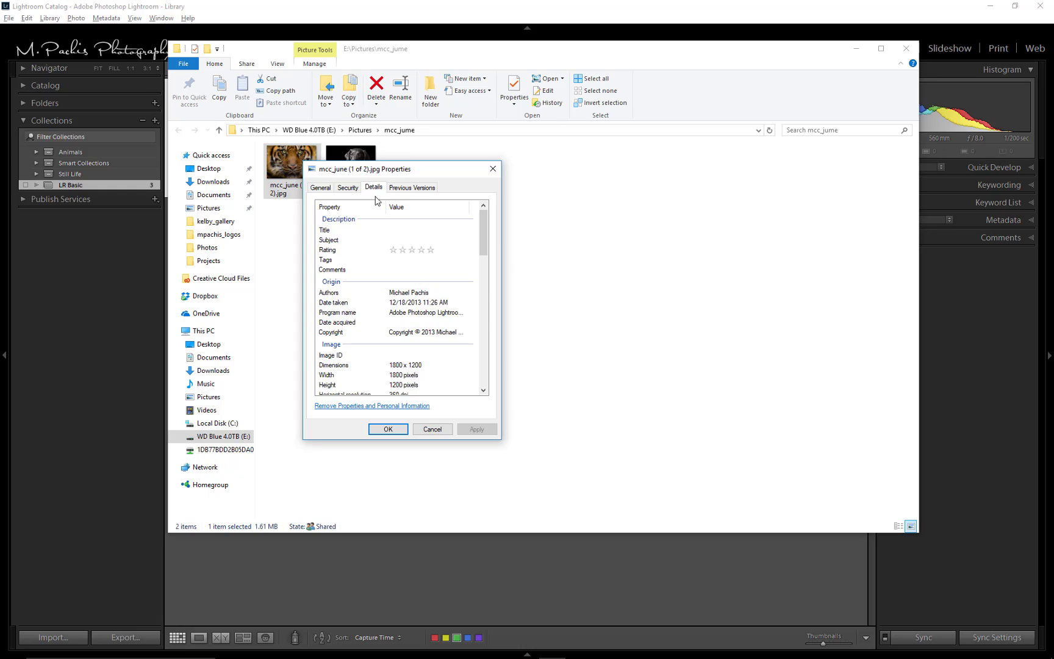
left_click_drag(481, 247, 482, 275)
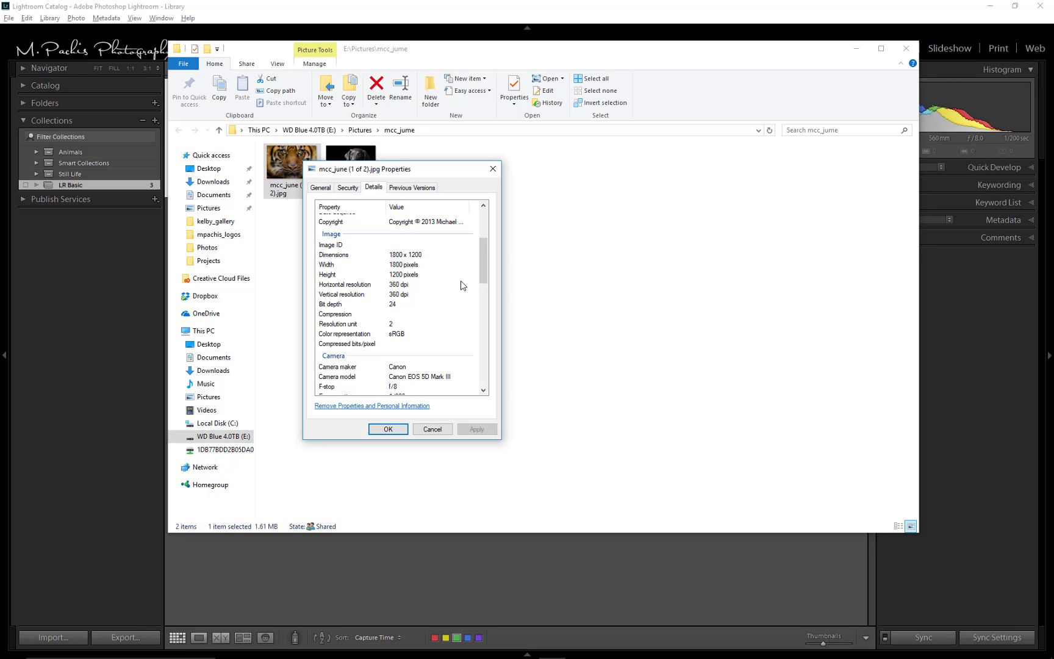
mouse_move(488, 268)
left_mouse_down()
mouse_move(483, 288)
mouse_move(484, 271)
left_mouse_up()
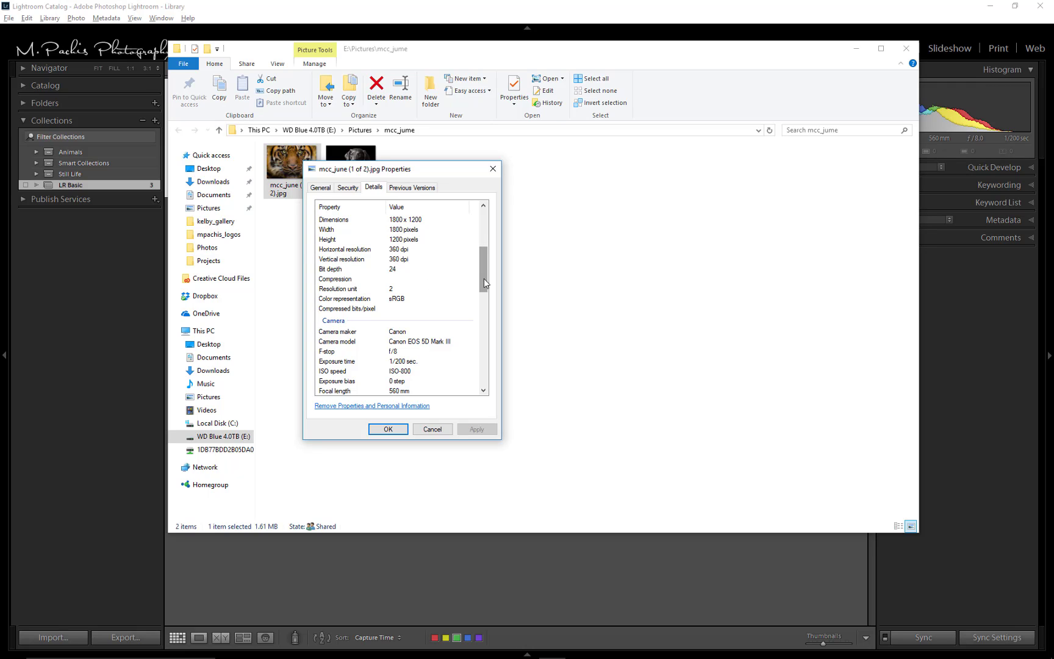
Review the remaining camera details of mcc_june (1 of 2).jpg, then close its properties and the mcc_jume folder window.
left_click_drag(483, 278, 481, 296)
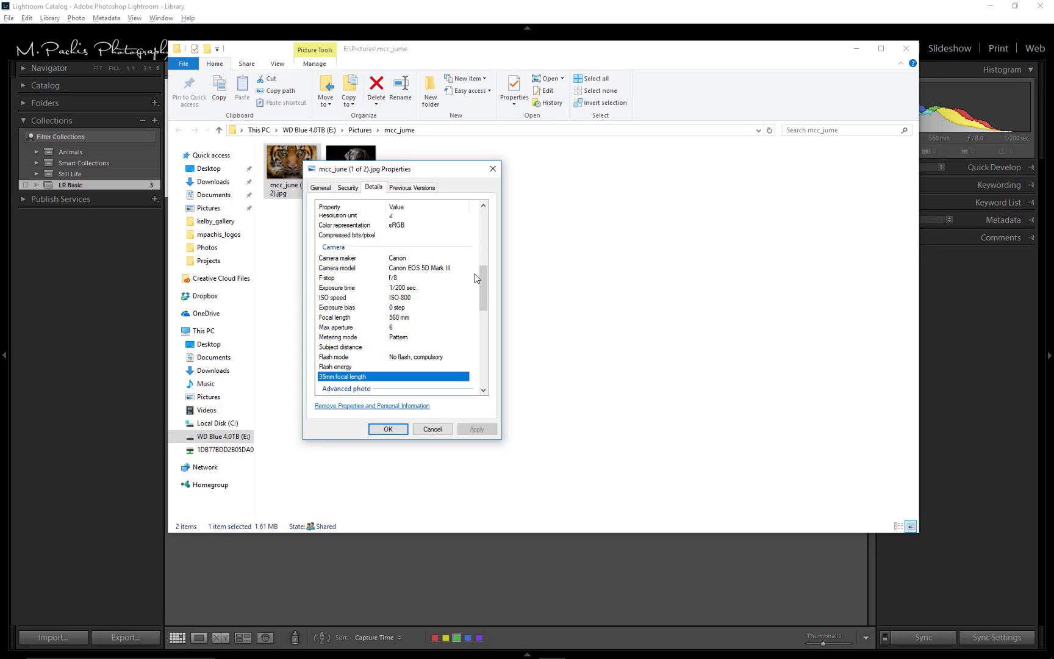
left_click_drag(483, 278, 484, 287)
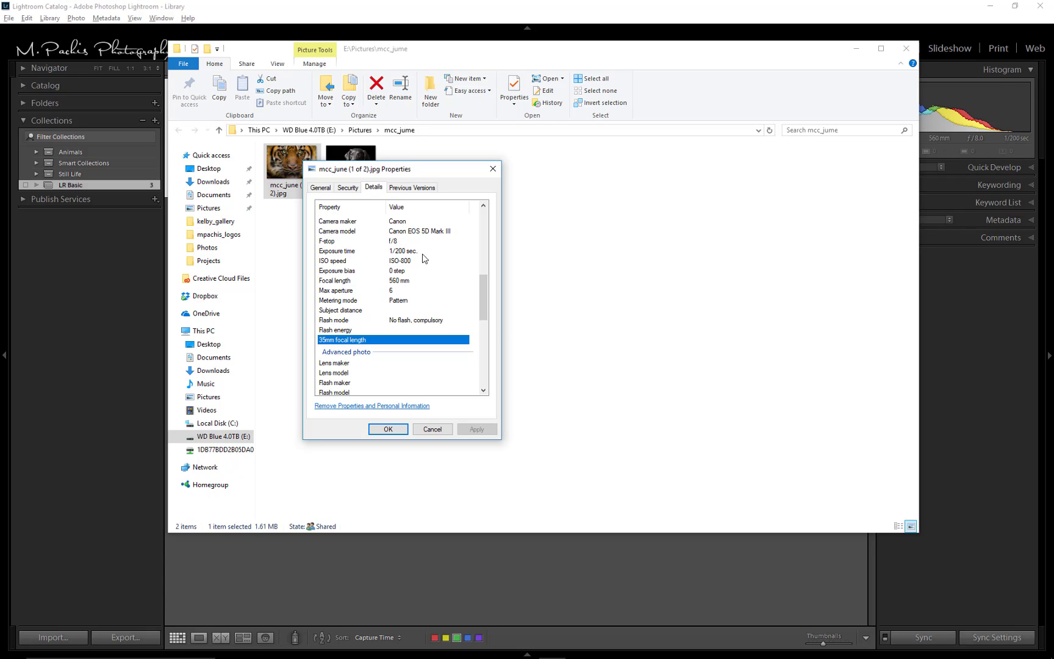
left_click(431, 429)
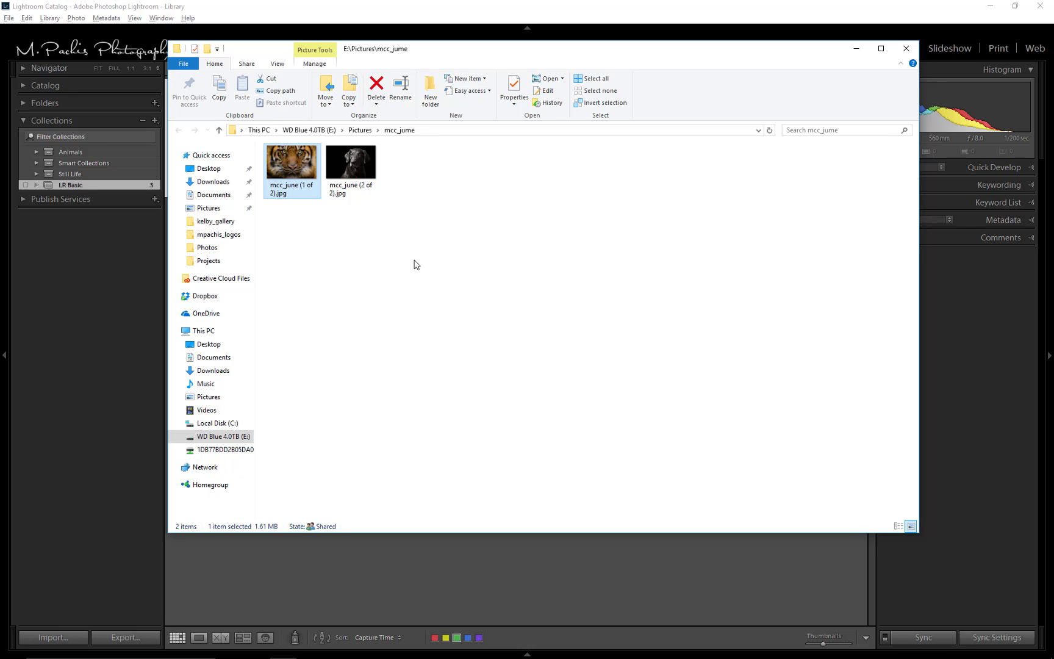
left_click(911, 52)
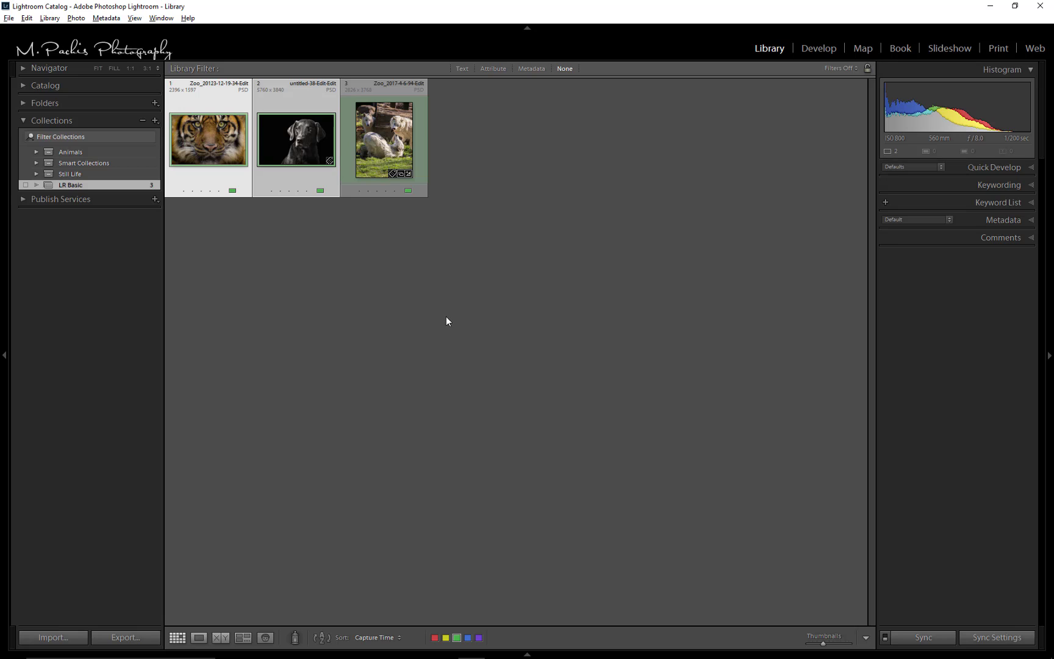
Open the export settings for the third, portrait-oriented photo, load the mcc comp landscape preset and set Resize to Fit to Long Edge.
left_click(422, 143)
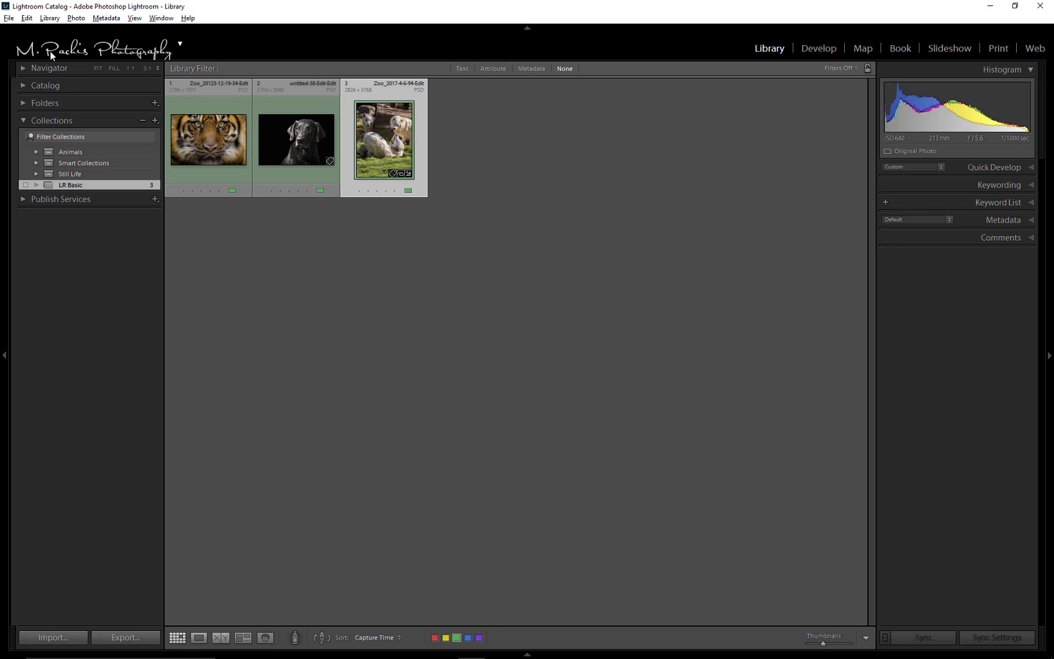
left_click(8, 19)
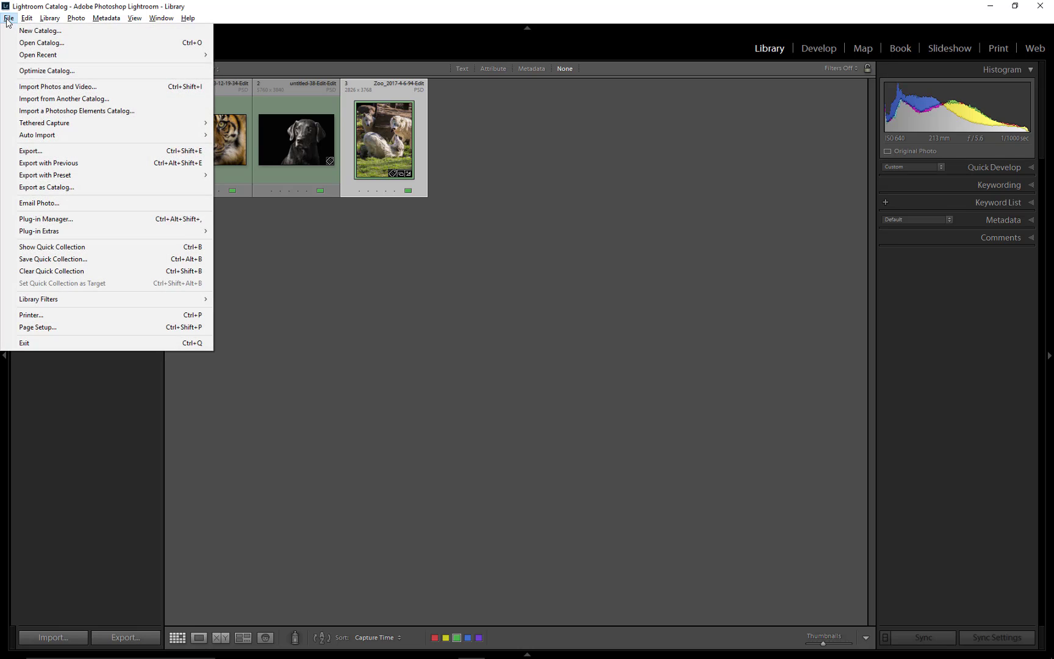
left_click(40, 151)
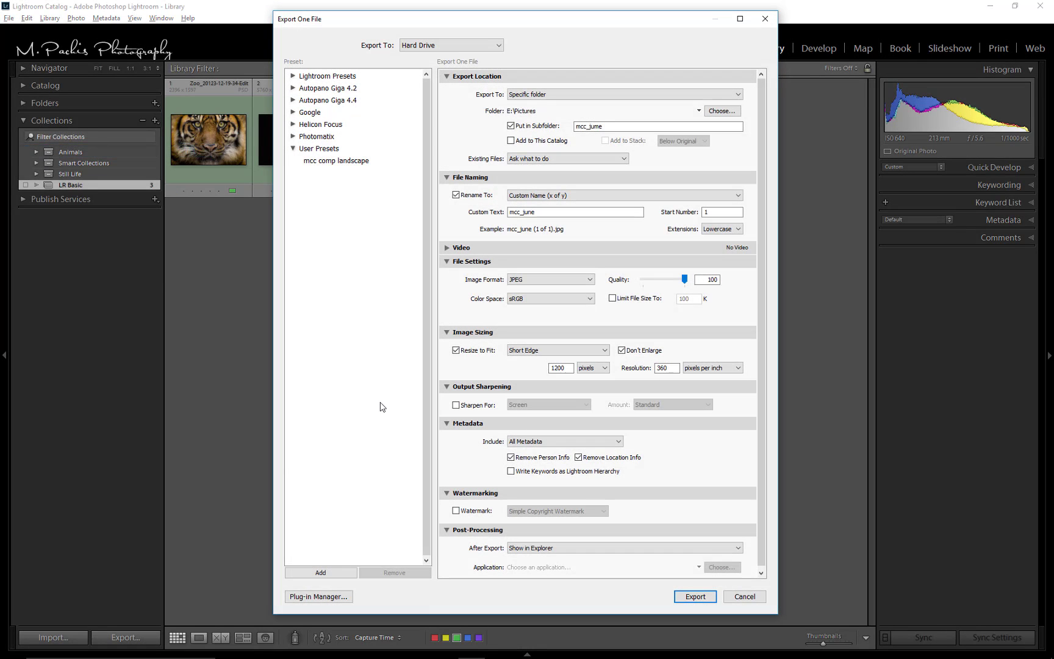
left_click(338, 161)
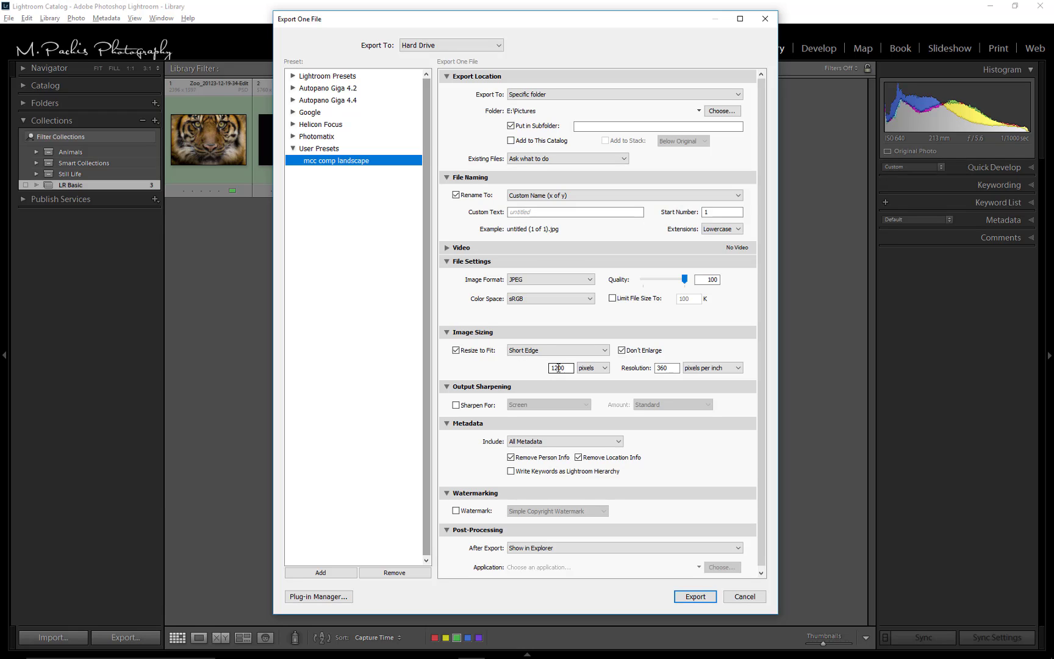
left_click(607, 351)
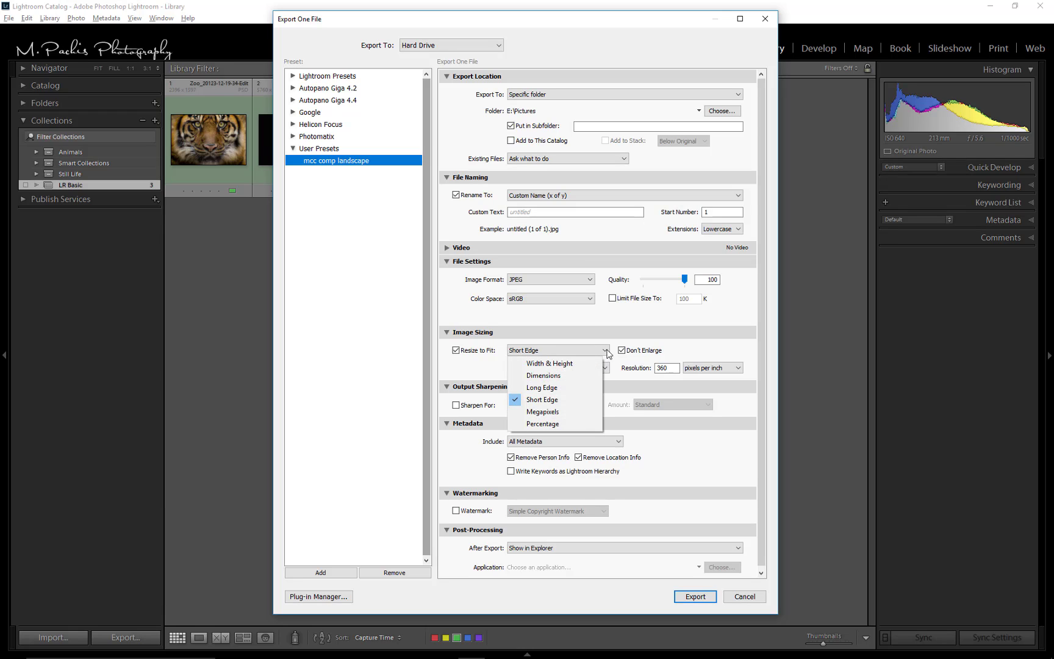
left_click(565, 386)
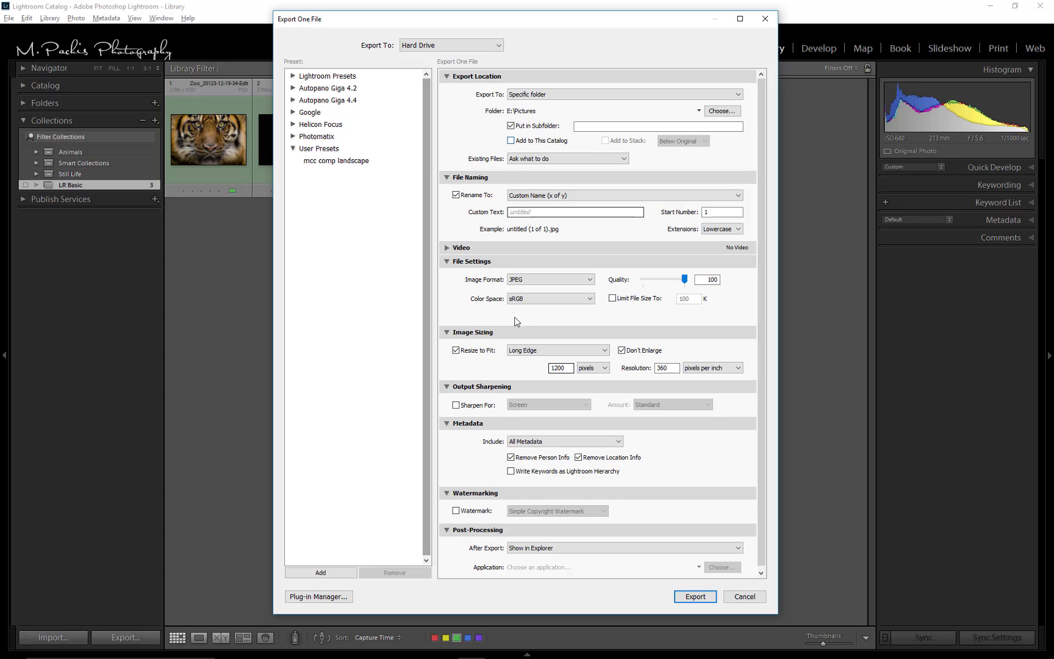
Save the modified export settings as a new preset named mcc comp portrait in User Presets.
left_click(323, 573)
mouse_move(664, 657)
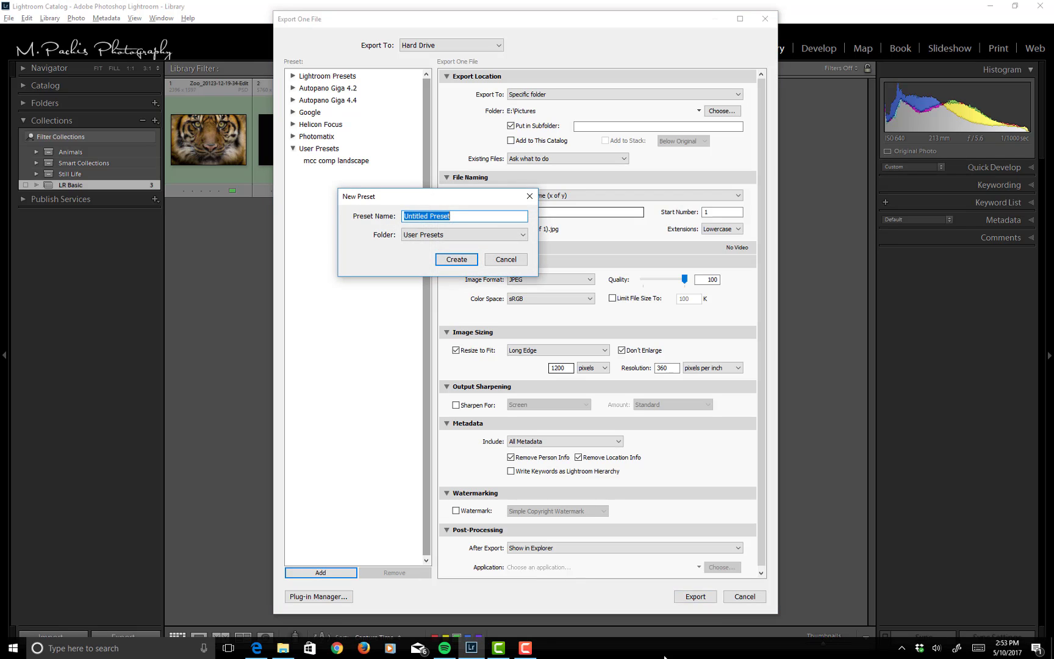
type("mcc comp portrait")
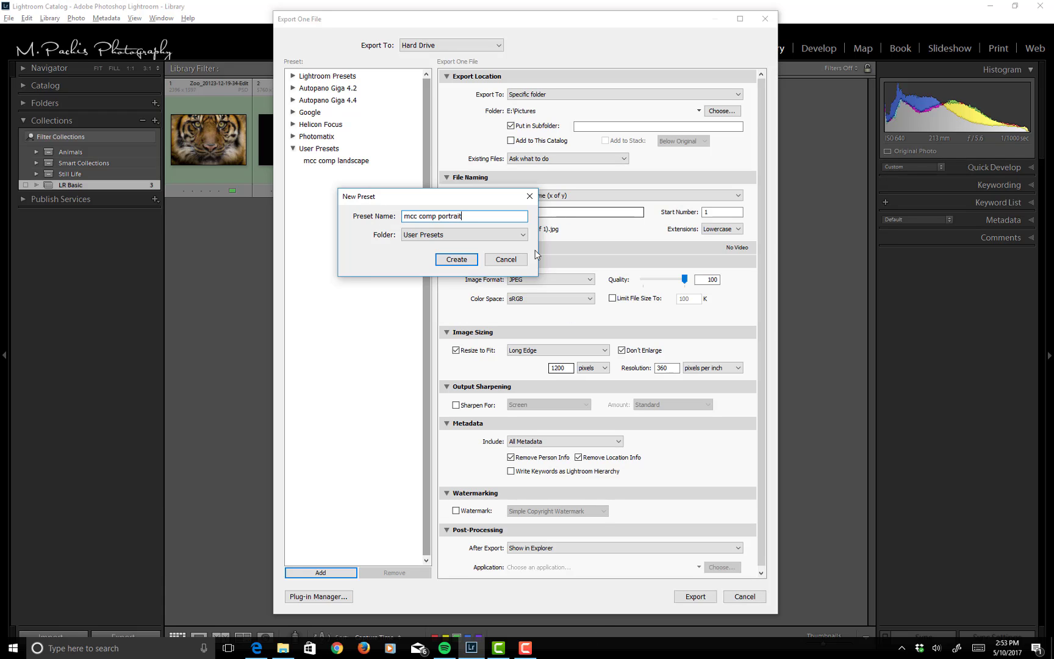
left_click(449, 261)
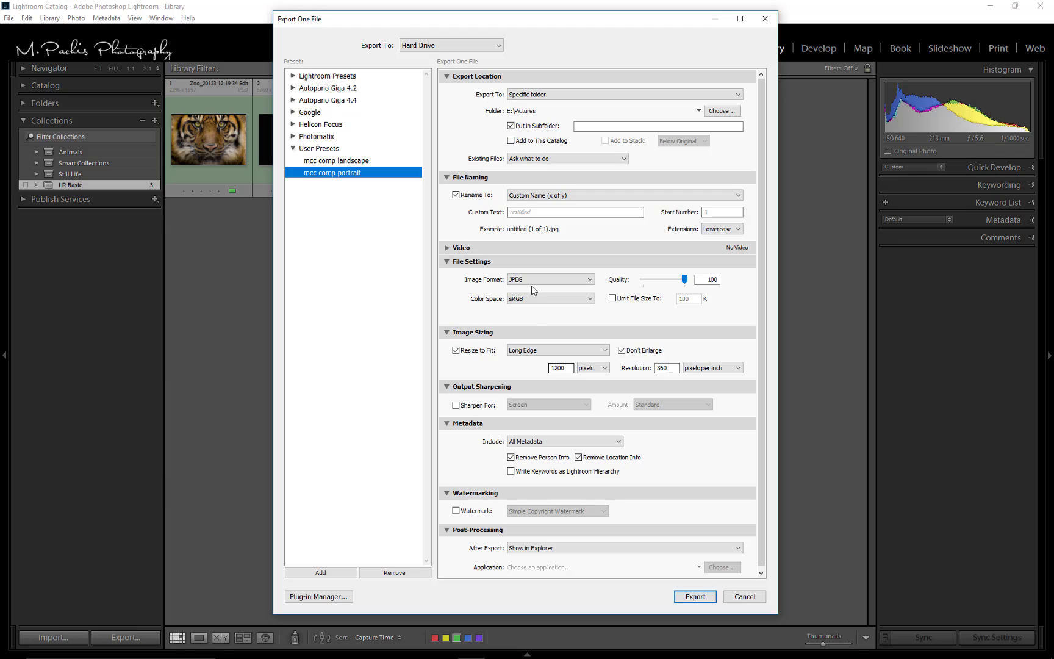
Set both the export subfolder name and the custom file name text to mcc_june.
left_click(590, 126)
mouse_move(789, 657)
type("mcc_h")
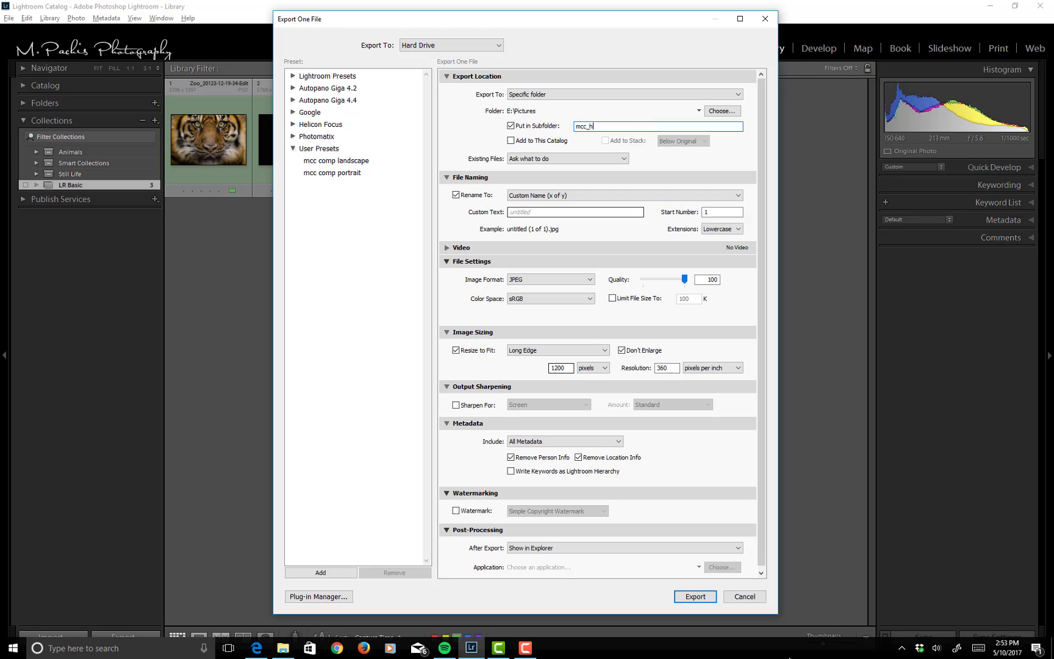
type("u")
key("BackSpace")
key("BackSpace")
type("june")
left_click(523, 210)
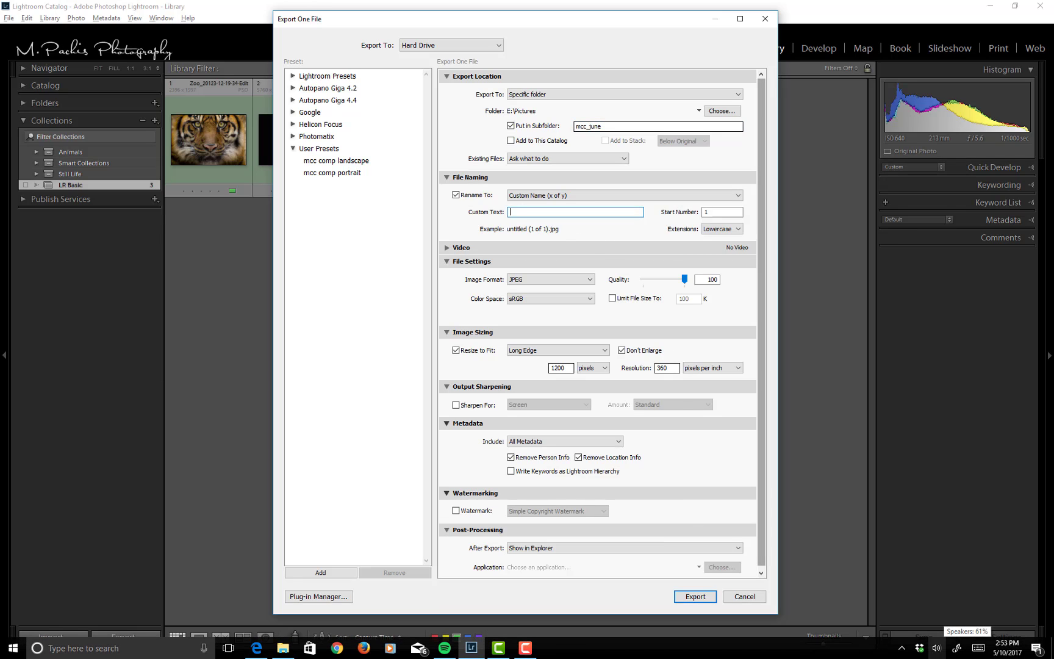
type("mcc_june")
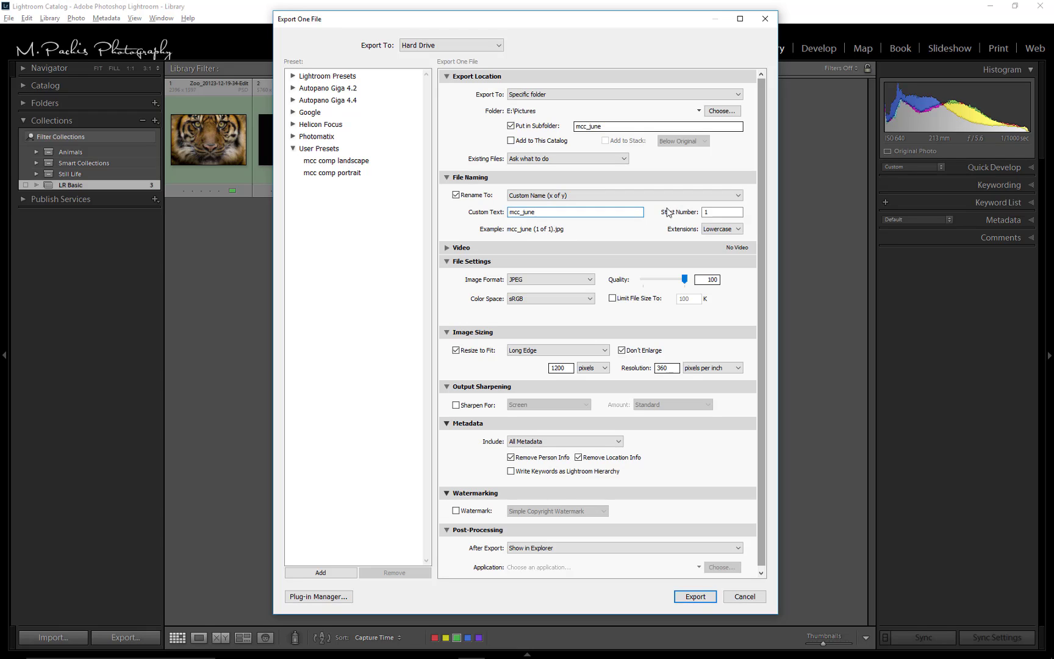
Set the file naming start number to 3 and export the portrait photo.
left_click(714, 211)
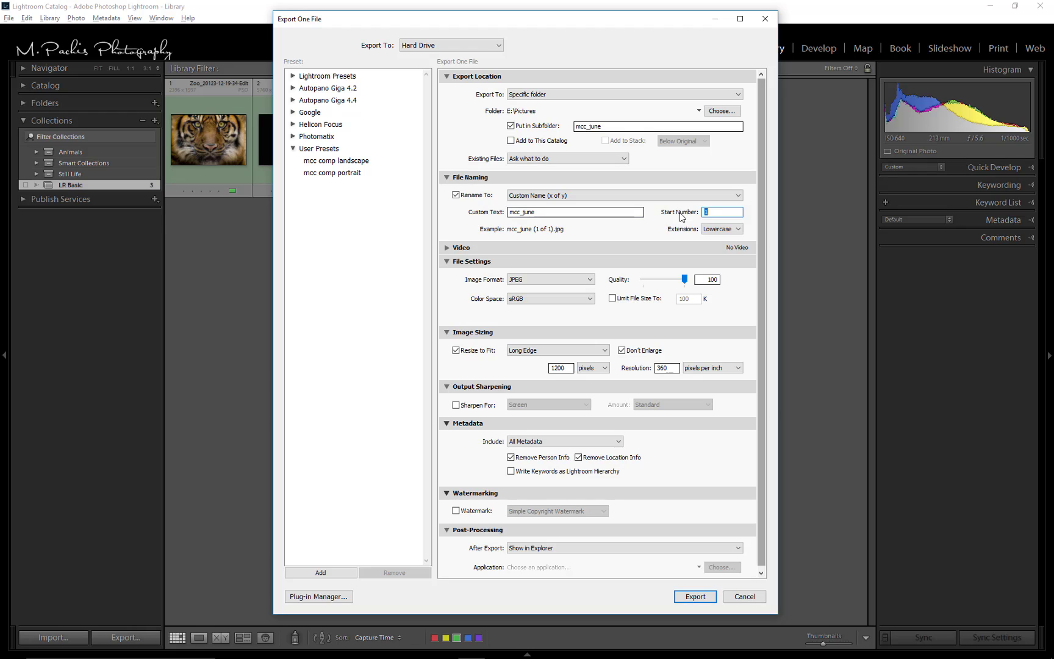
type("3")
left_click(694, 600)
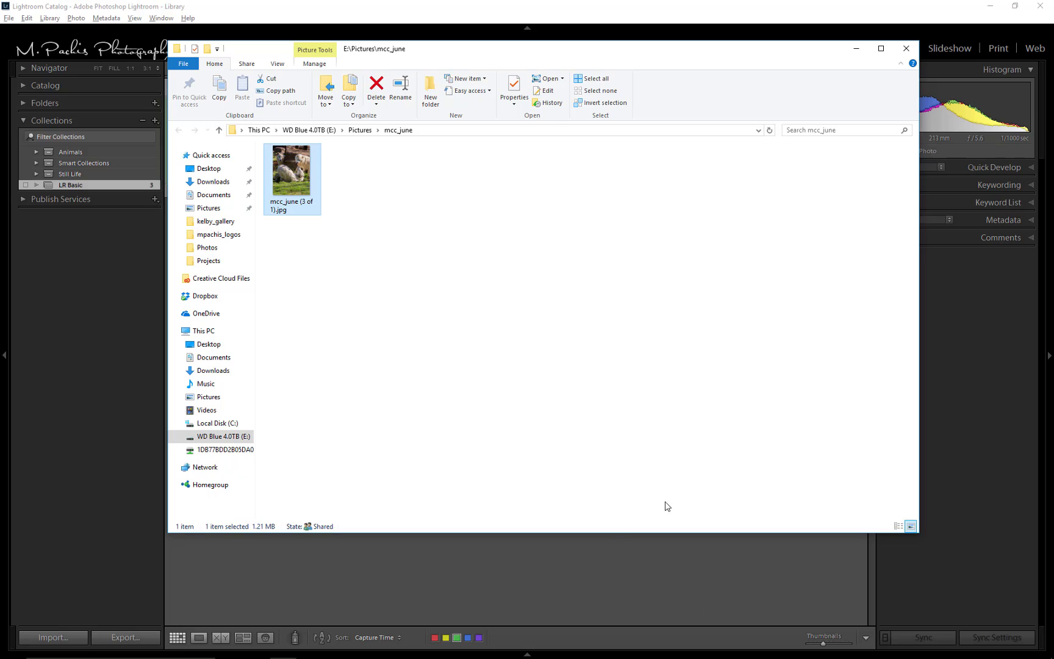
Examine the dimensions, resolution and color representation in the file properties of mcc_june (3 of 1).jpg, and close the folder window.
right_click(280, 172)
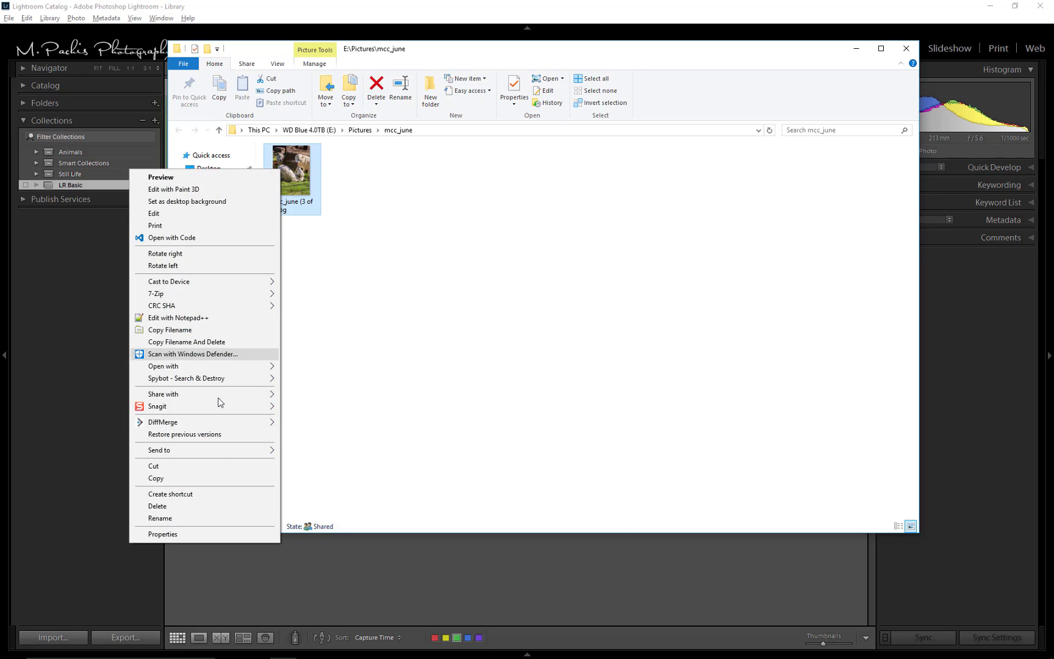
left_click(223, 534)
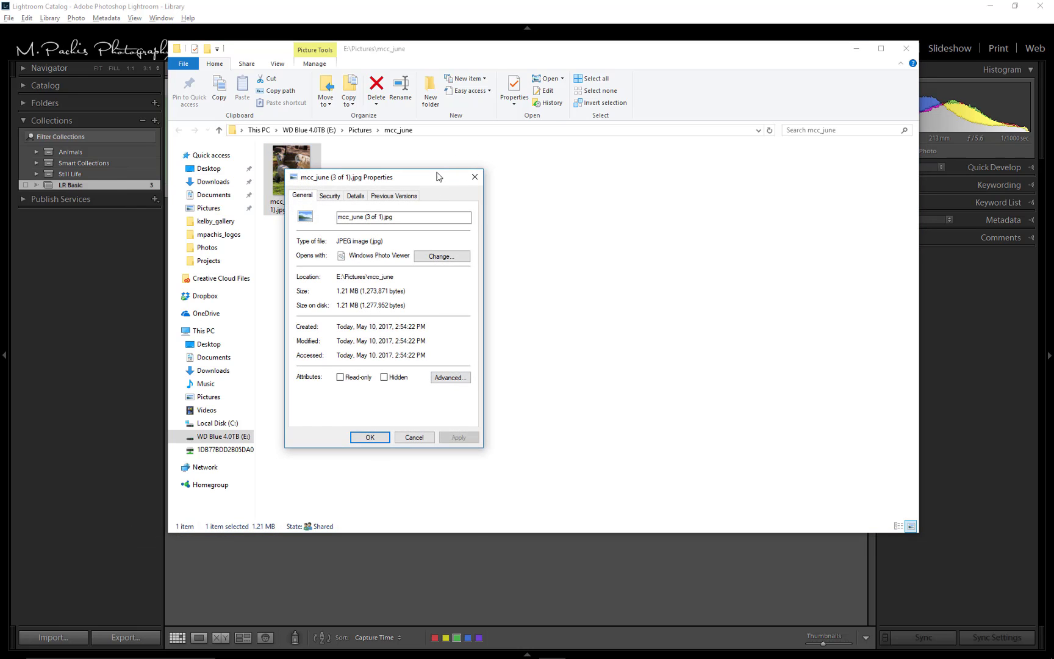
left_click_drag(435, 172, 436, 135)
left_click(356, 160)
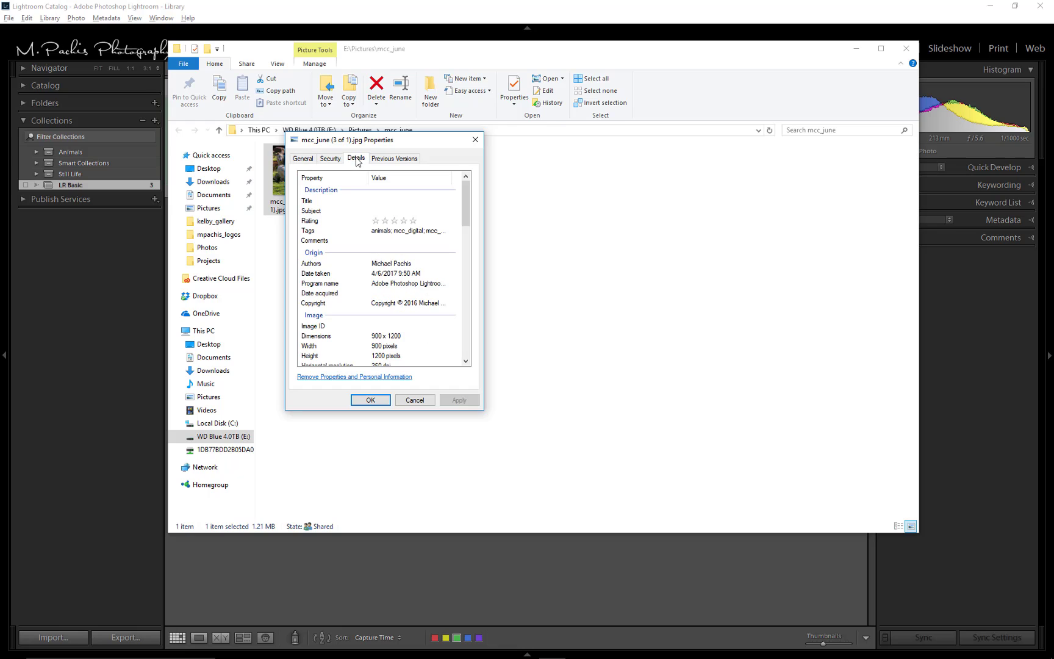
left_click_drag(469, 220, 469, 247)
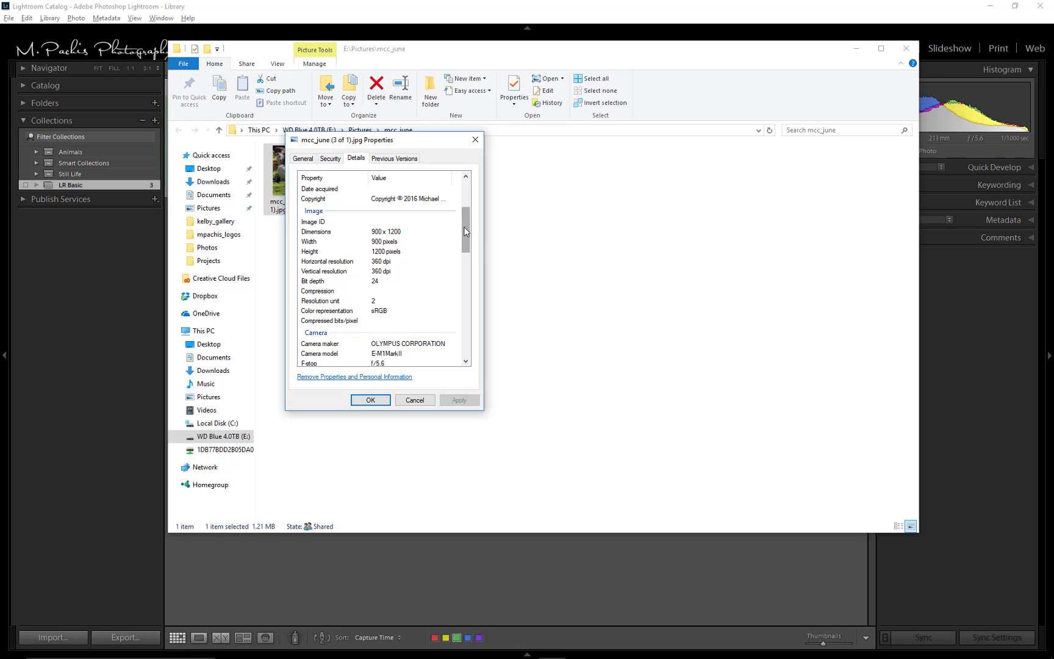
left_click_drag(464, 231, 461, 237)
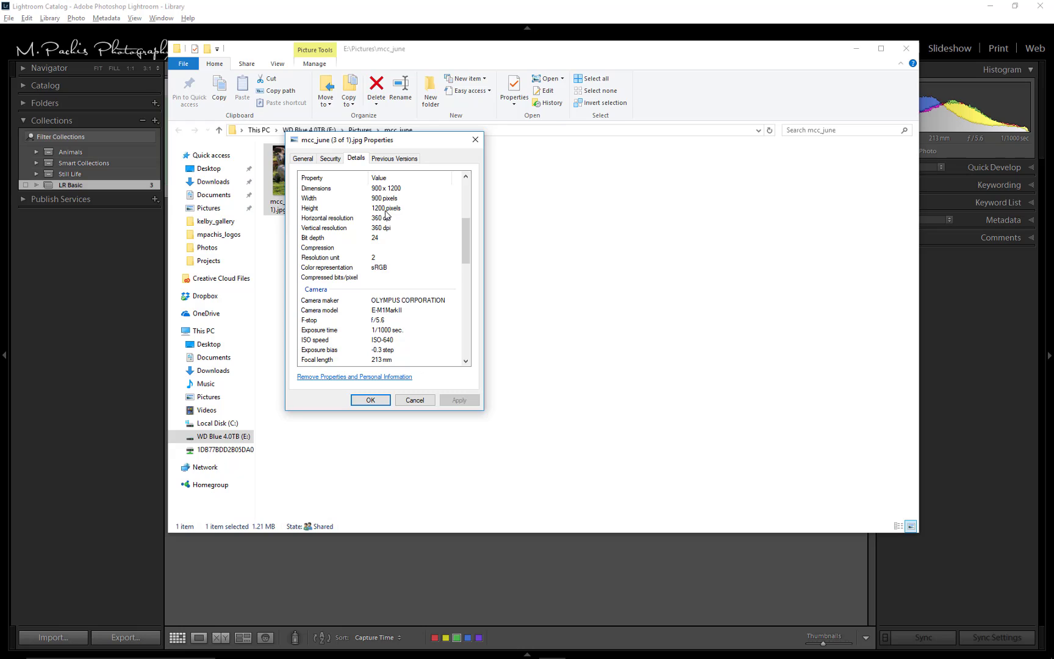
left_click(414, 400)
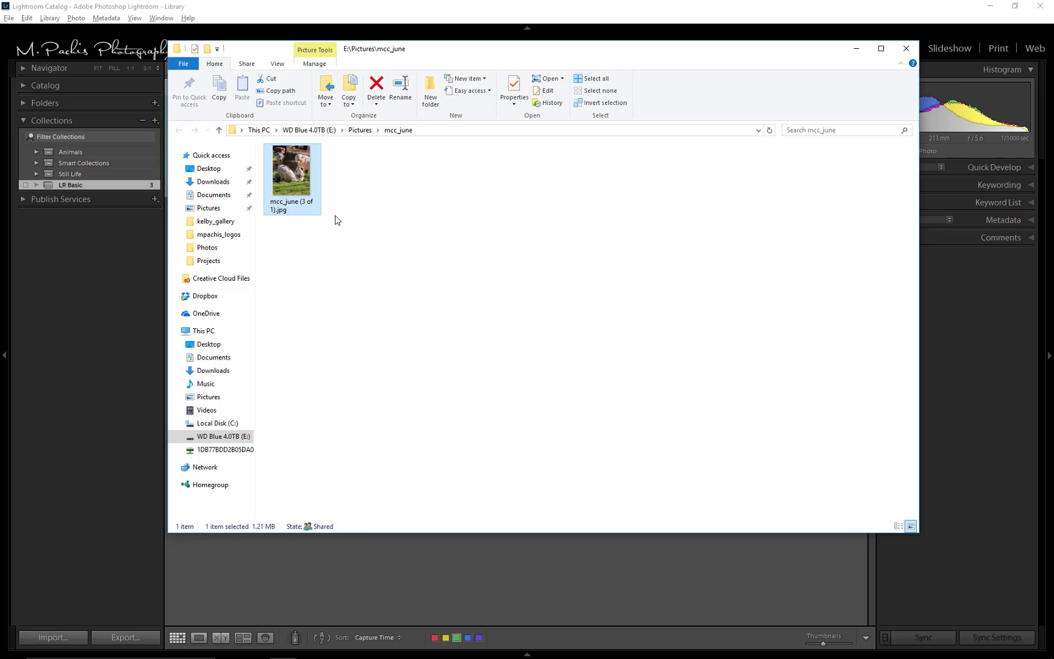
left_click(906, 49)
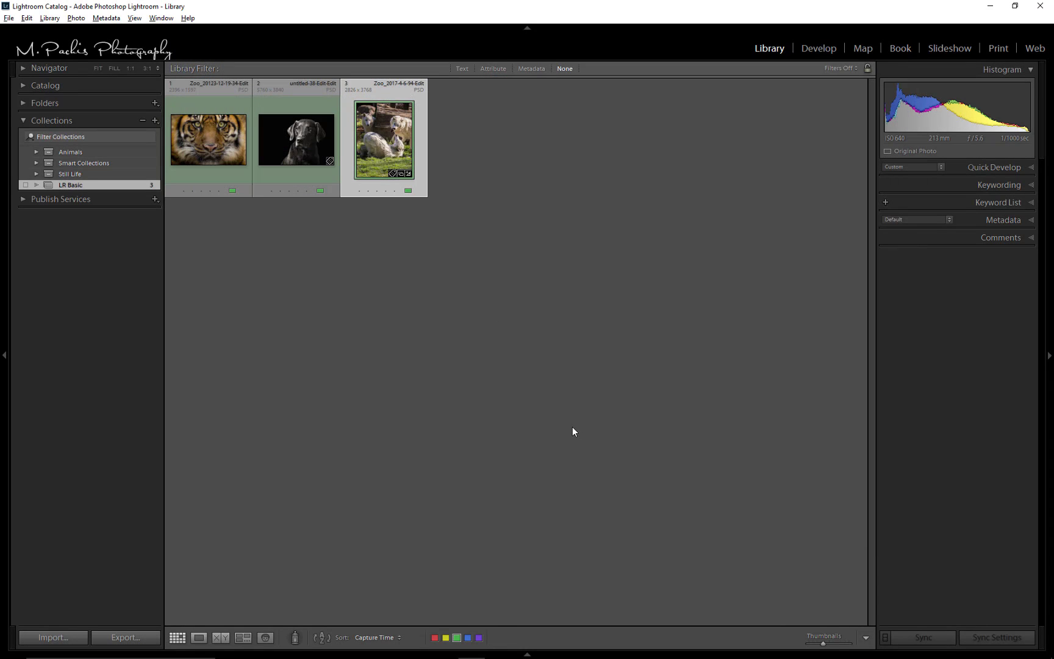